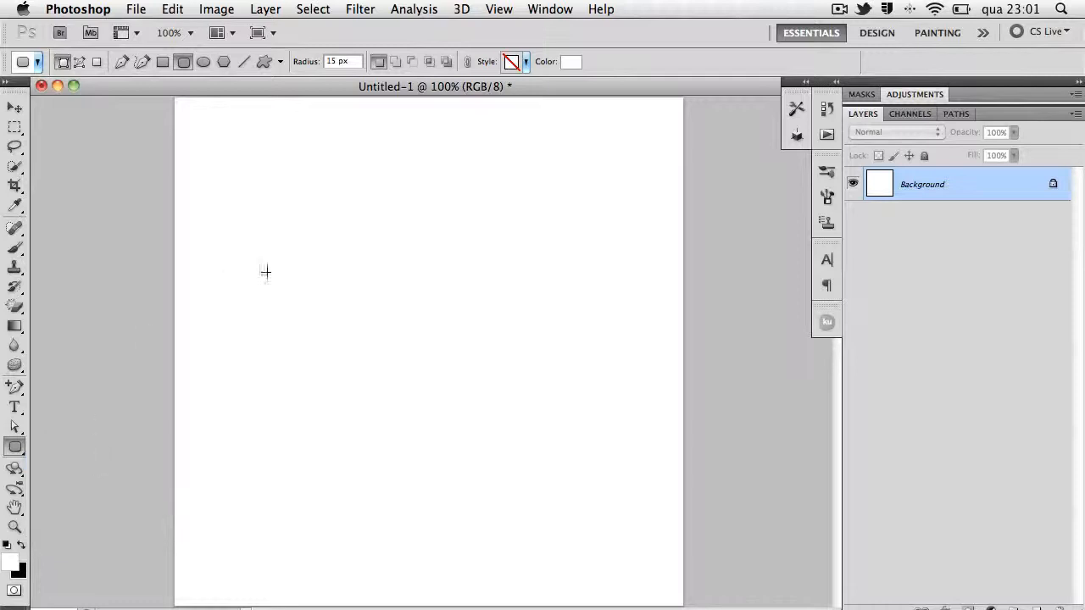
# Draw a large rounded rectangle shape with 15 px corner radius, filled with blue #3849ea, covering most of the white canvas.
pyautogui.click(11, 563)
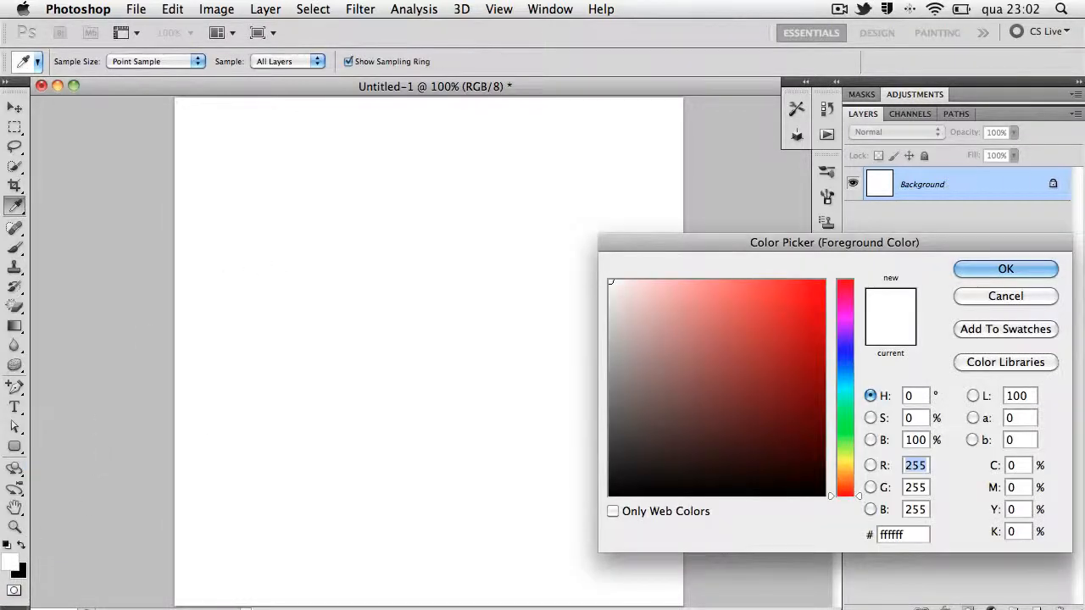
pyautogui.click(722, 375)
pyautogui.moveTo(722, 375); pyautogui.dragTo(694, 398)
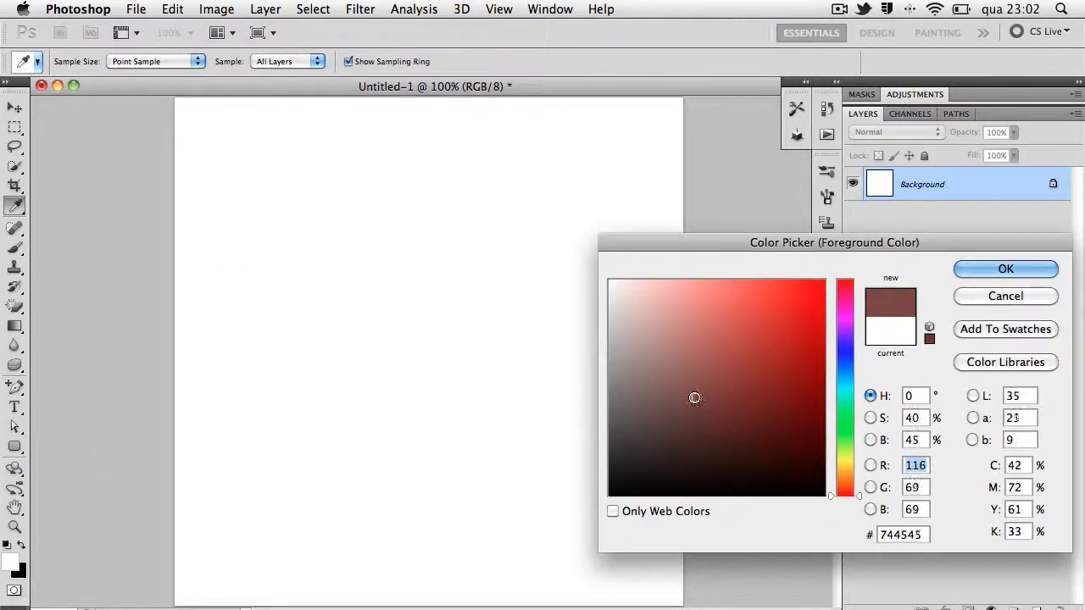
pyautogui.click(848, 356)
pyautogui.moveTo(733, 330); pyautogui.dragTo(773, 297)
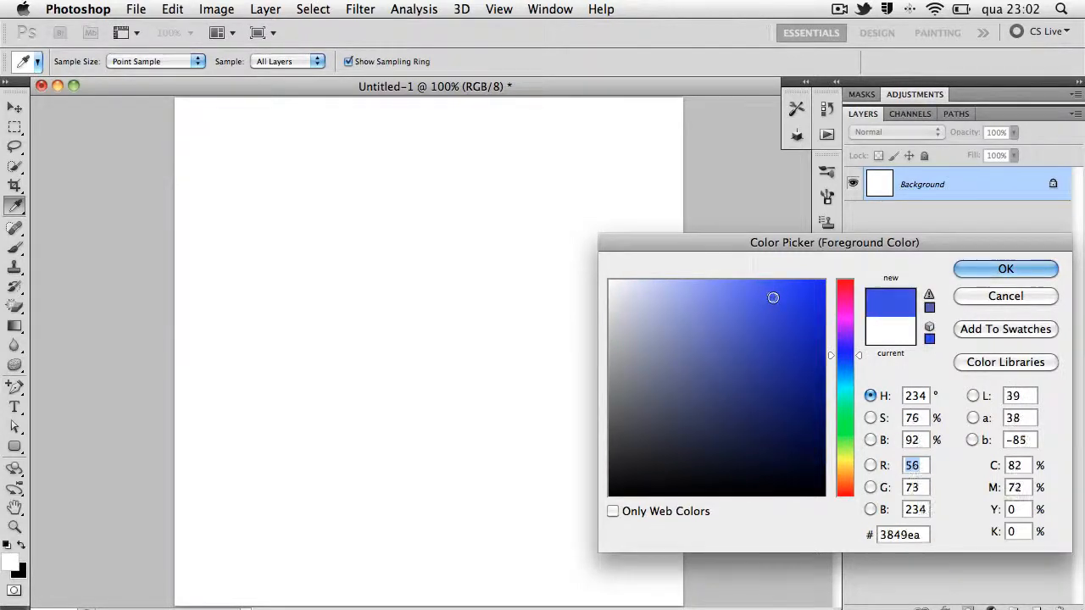
pyautogui.click(1005, 270)
pyautogui.press('u')
pyautogui.moveTo(246, 124); pyautogui.dragTo(607, 563)
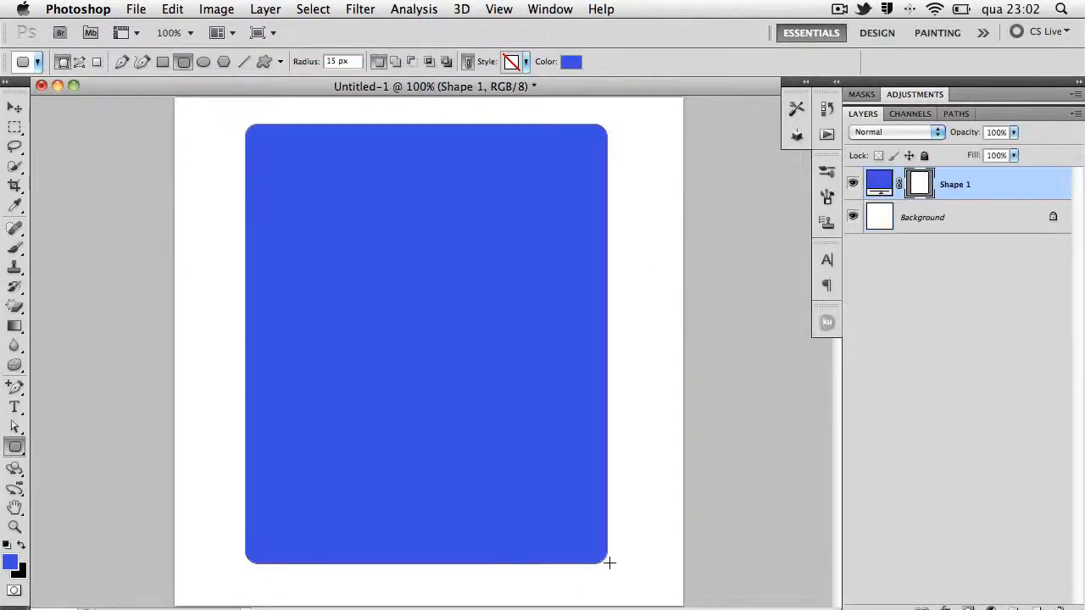
# Convert the locked Background into a regular layer named Layer 0.
pyautogui.click(949, 225)
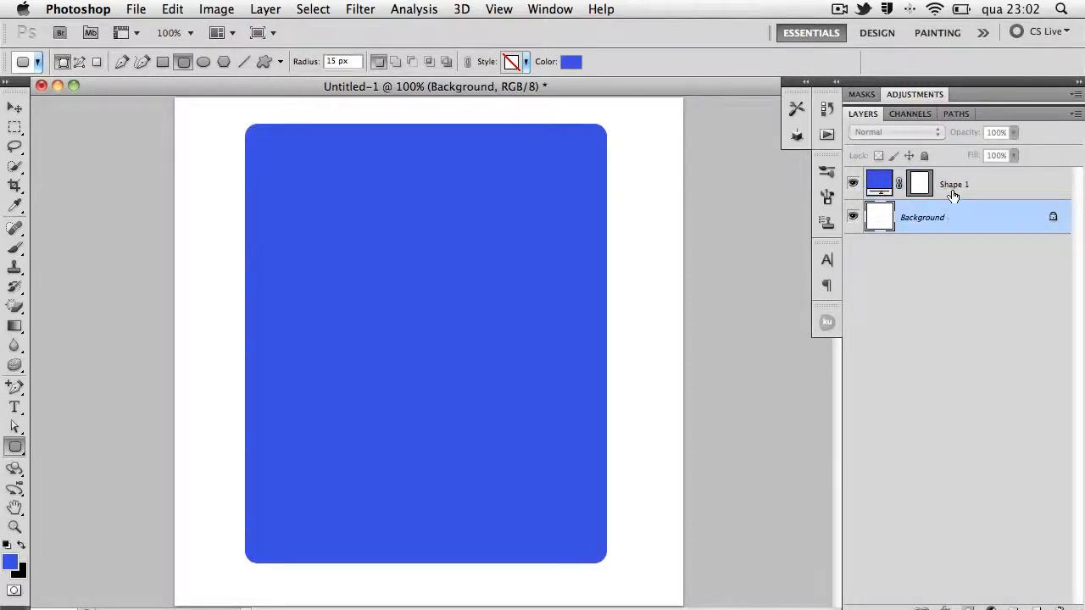
pyautogui.click(952, 196)
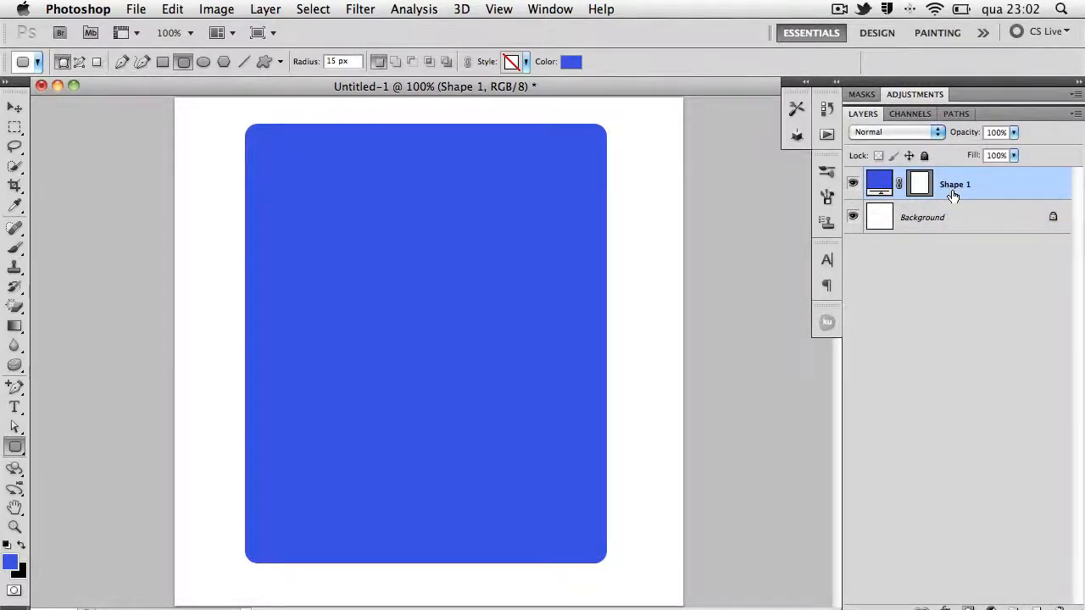
pyautogui.doubleClick(938, 217)
pyautogui.click(709, 264)
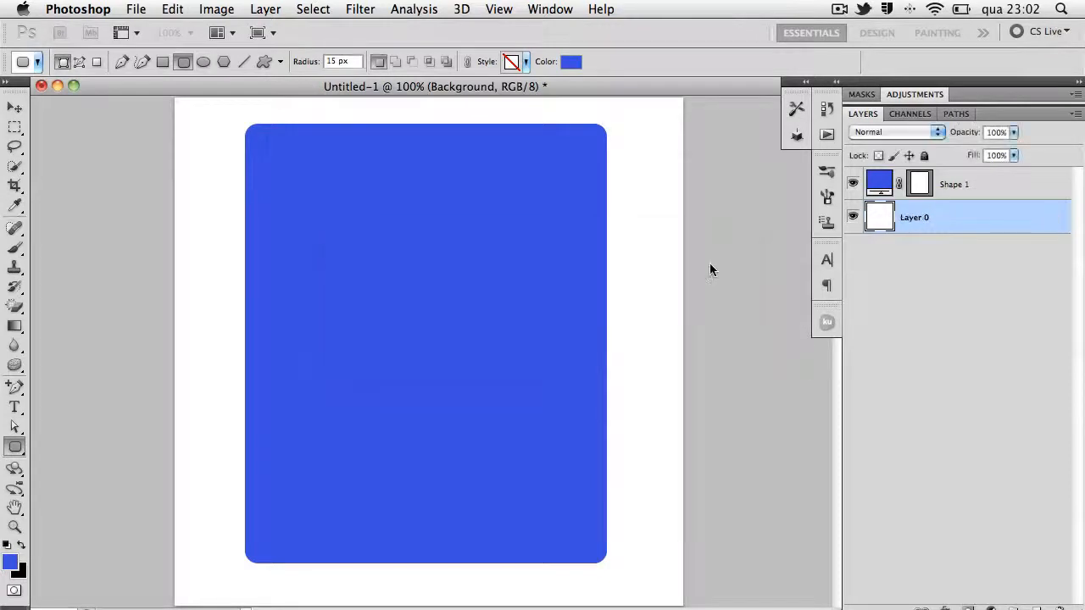
# Fill Layer 0 with a dark navy shade derived from the rectangle's blue.
pyautogui.press('d')
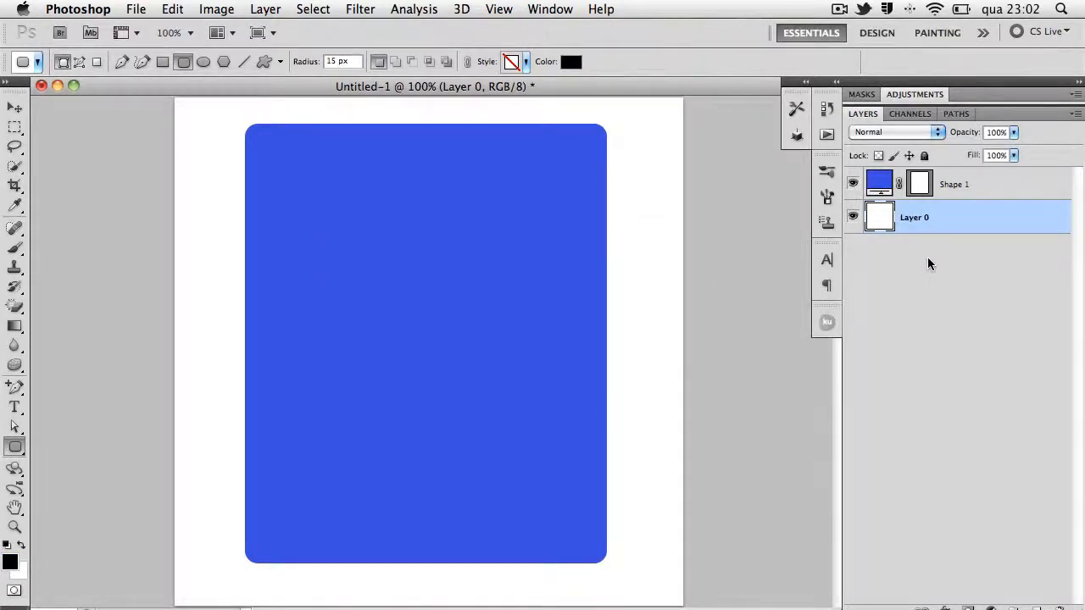
pyautogui.click(10, 562)
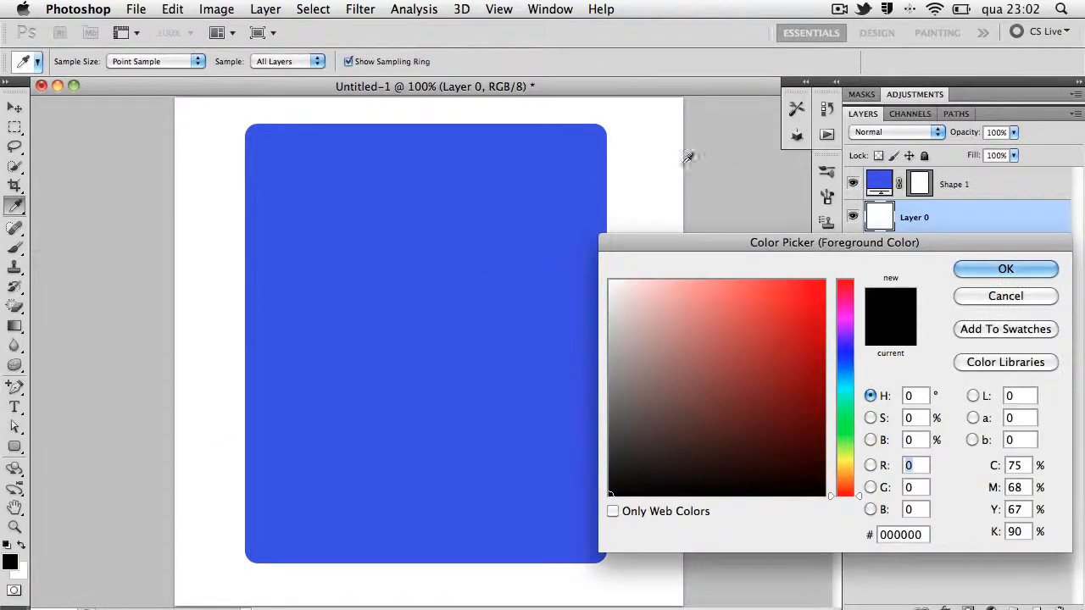
pyautogui.click(531, 201)
pyautogui.moveTo(775, 302); pyautogui.dragTo(805, 421)
pyautogui.click(1000, 270)
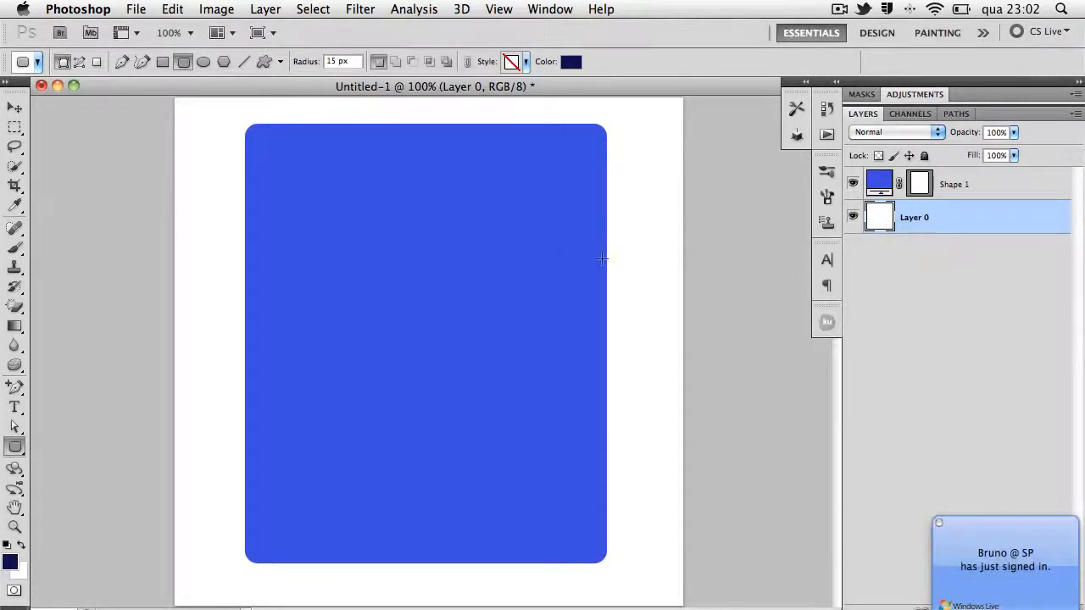
pyautogui.hotkey('alt', 'BackSpace')
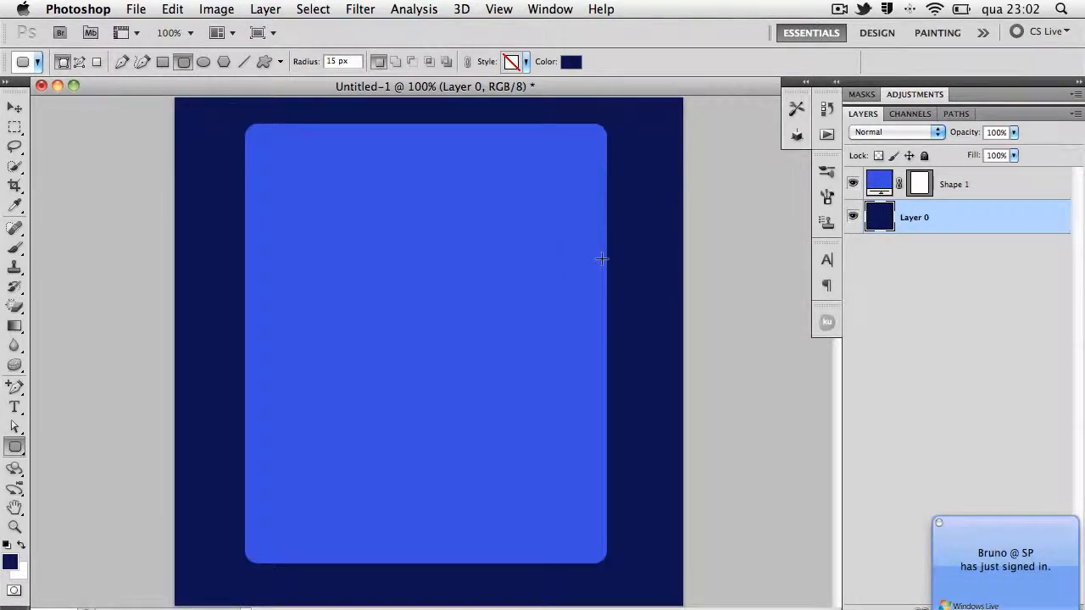
# Change the fill colour of Shape 1 to a light periwinkle blue.
pyautogui.doubleClick(879, 183)
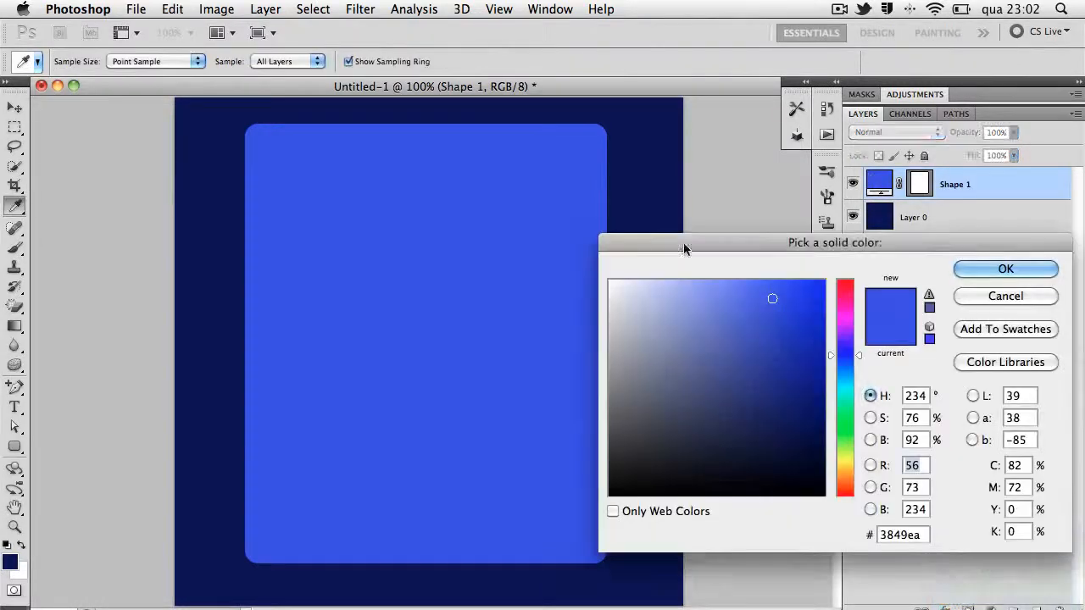
pyautogui.click(700, 287)
pyautogui.click(713, 287)
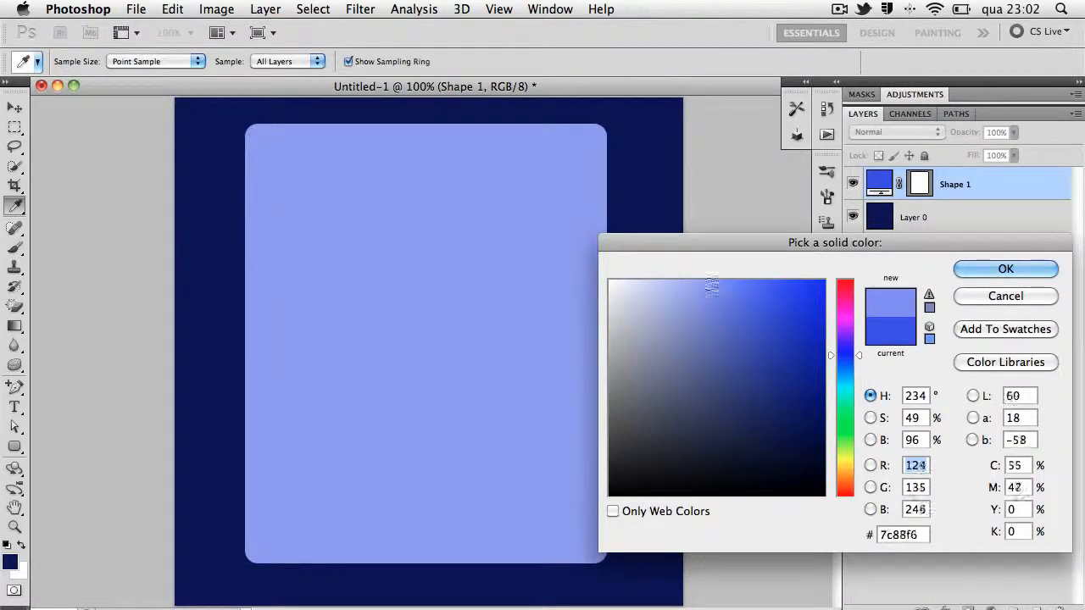
pyautogui.click(690, 284)
pyautogui.click(1027, 269)
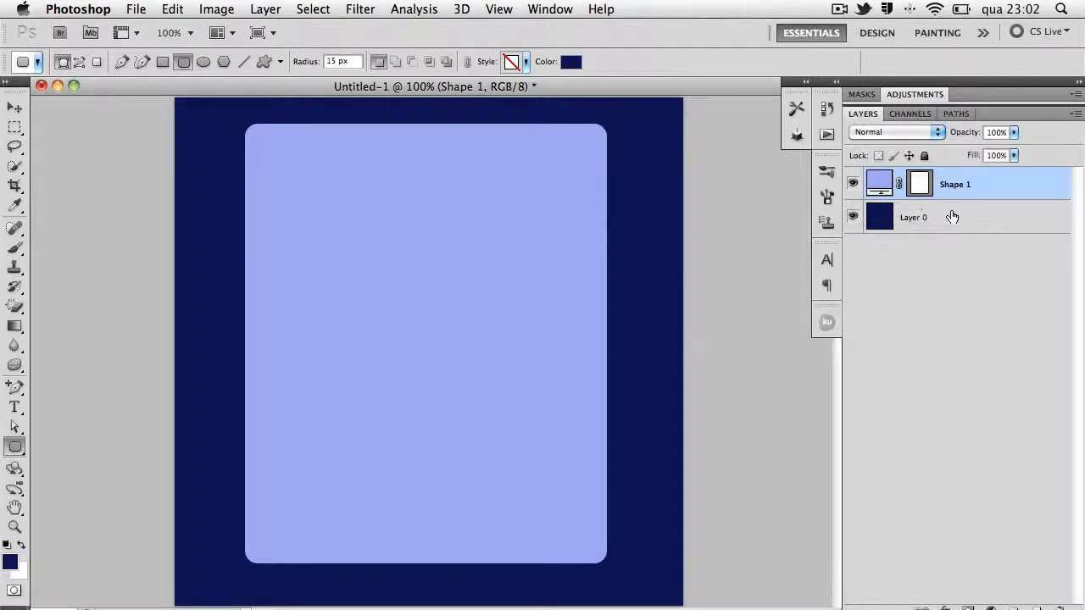
# Add a drop shadow to Shape 1 with an angle of 90° and a size of 35 px.
pyautogui.click(951, 217)
pyautogui.click(965, 184)
pyautogui.click(944, 607)
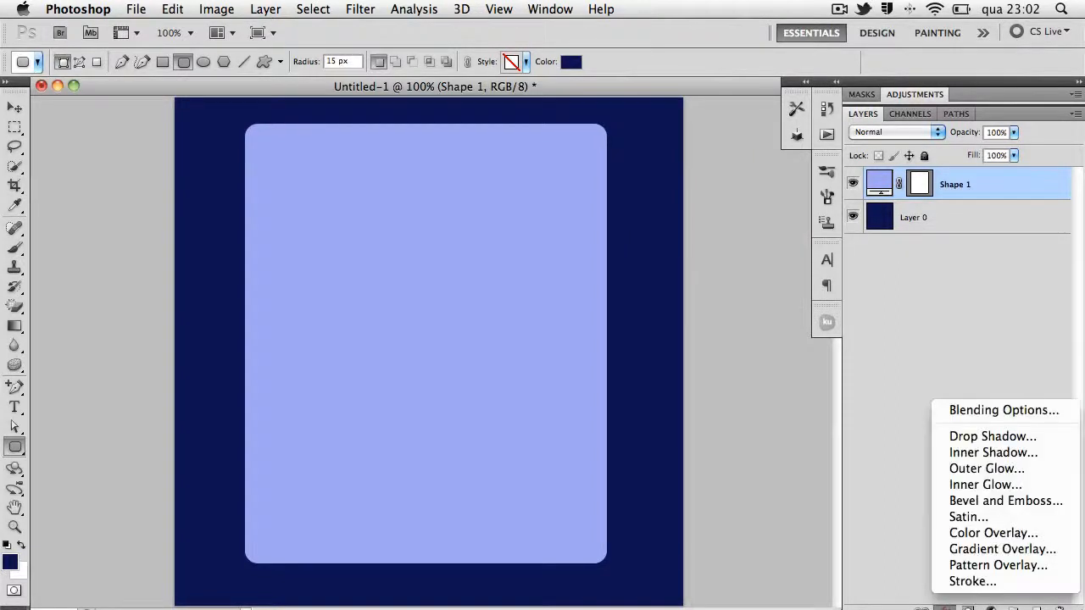
pyautogui.click(981, 438)
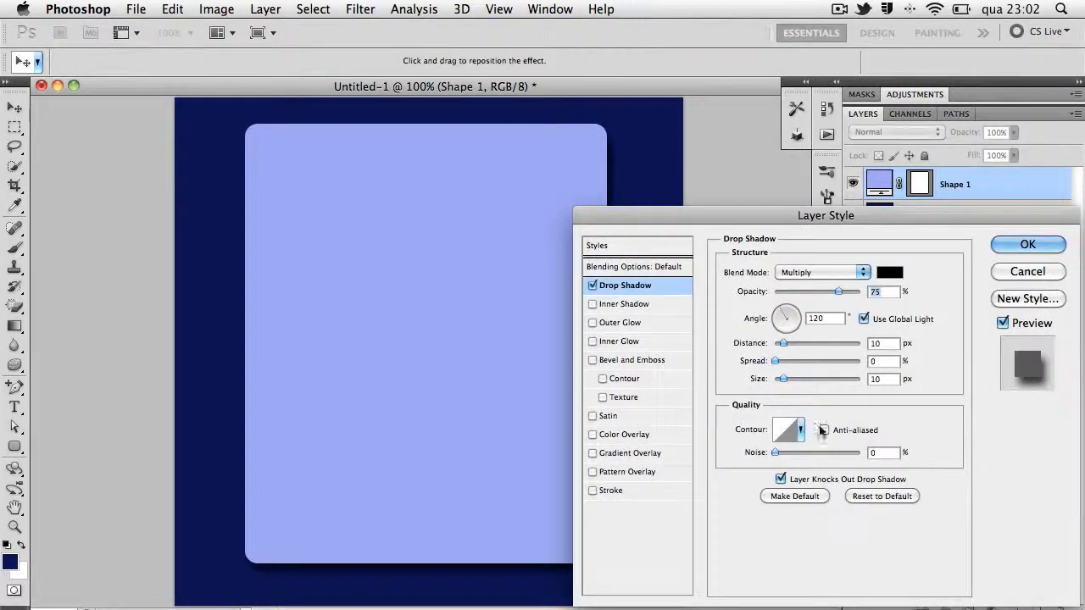
pyautogui.moveTo(770, 225); pyautogui.dragTo(842, 176)
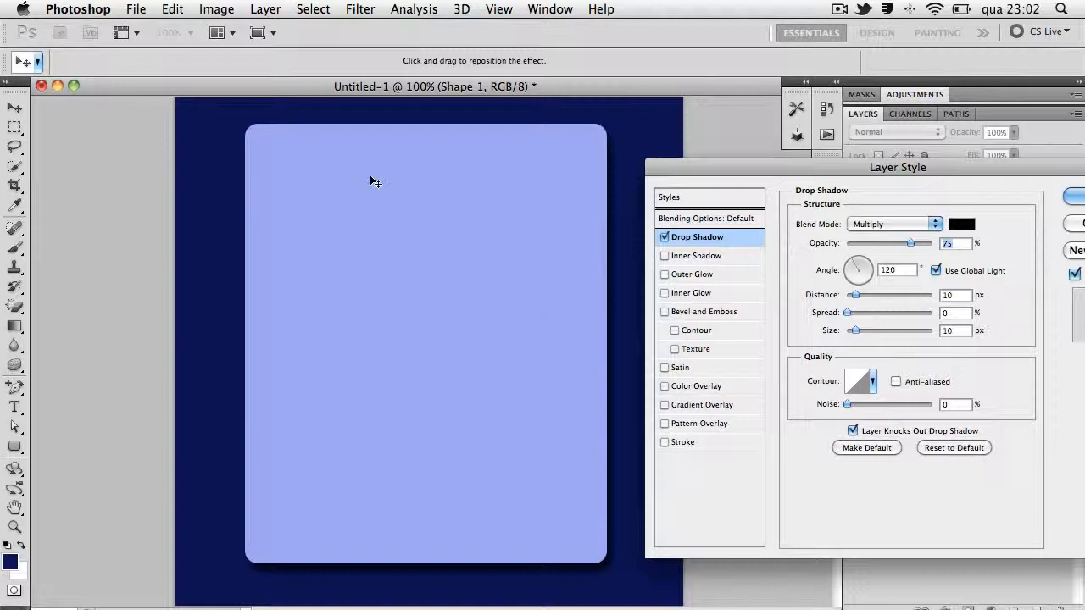
pyautogui.press('Tab')
pyautogui.write('90')
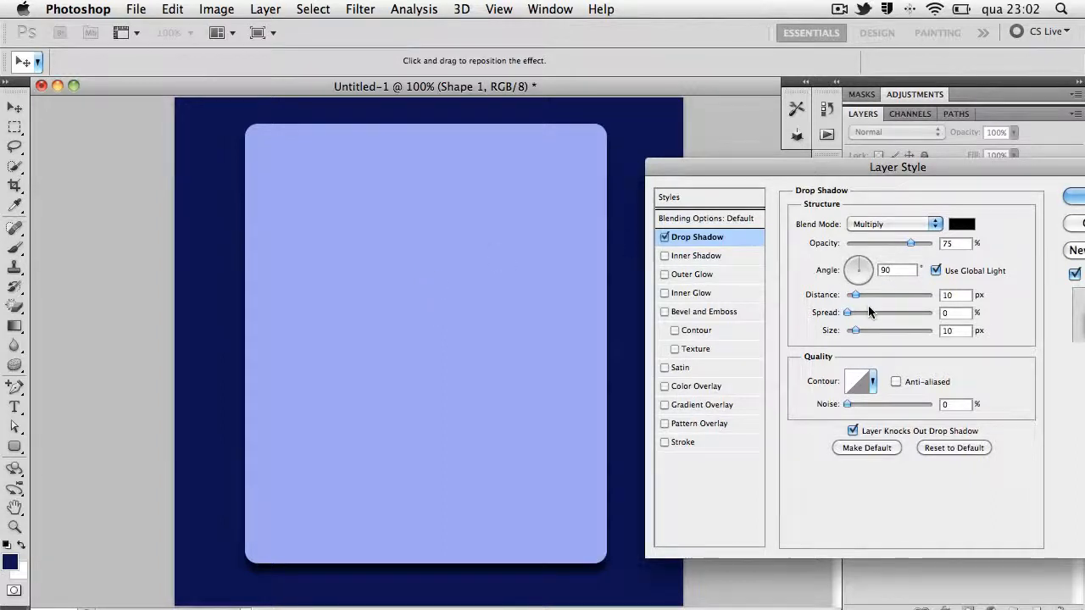
pyautogui.moveTo(855, 331); pyautogui.dragTo(863, 335)
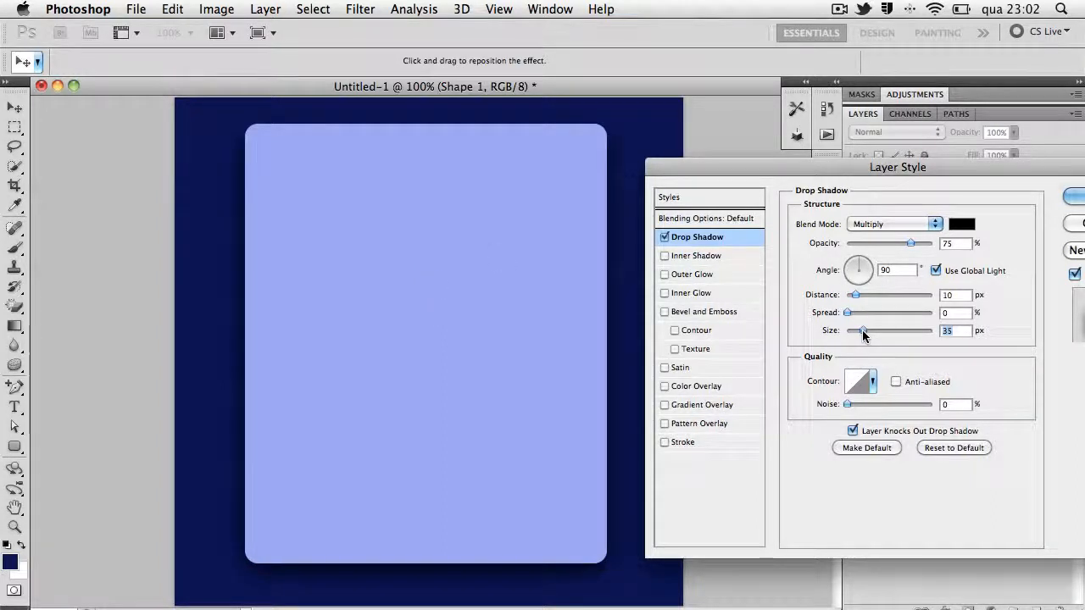
# Set the drop shadow's colour to dark navy #080d42, based on the canvas background colour, and apply the layer style.
pyautogui.click(961, 224)
pyautogui.click(630, 304)
pyautogui.click(216, 208)
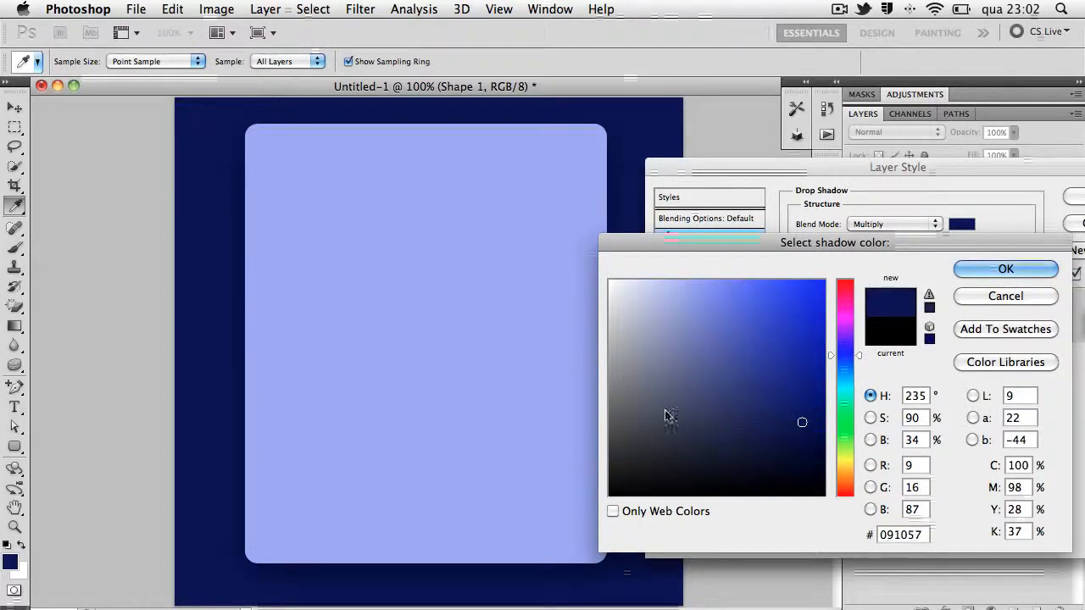
pyautogui.click(799, 440)
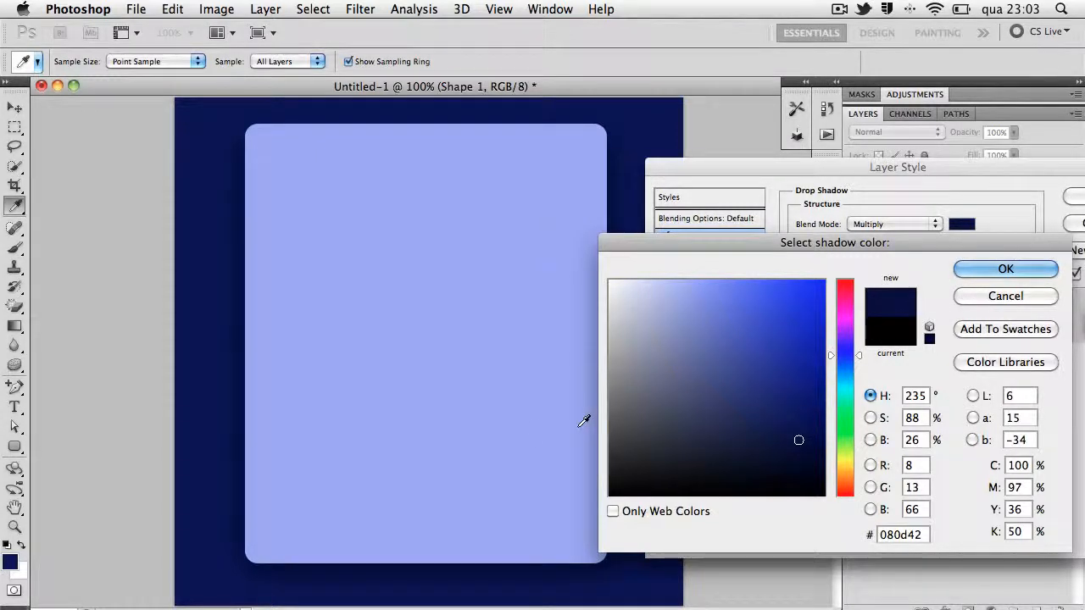
pyautogui.click(1005, 268)
pyautogui.click(1074, 196)
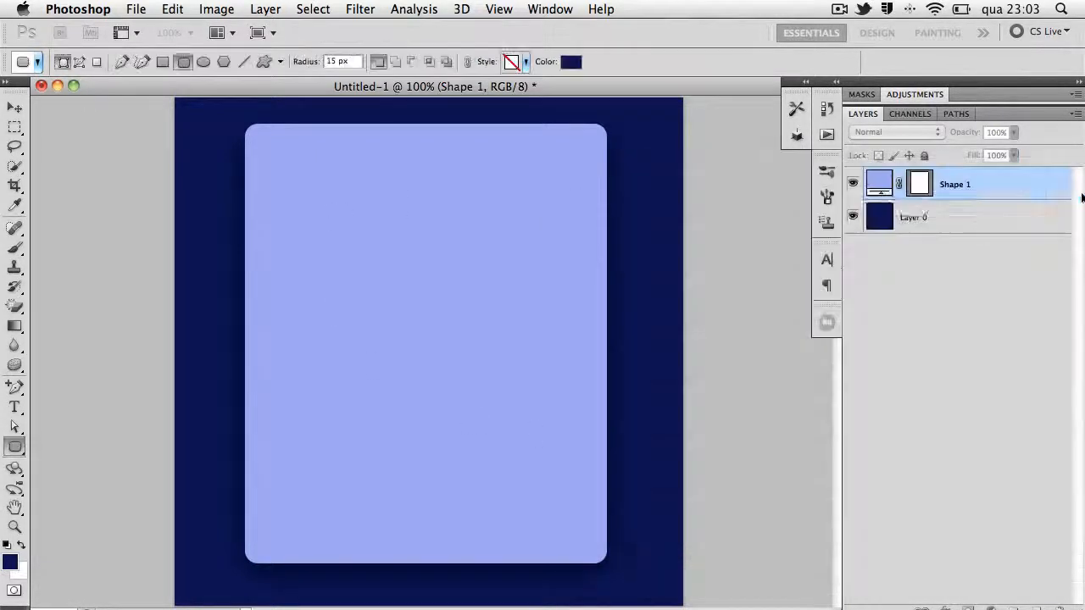
# Fill Layer 0 with white.
pyautogui.click(973, 257)
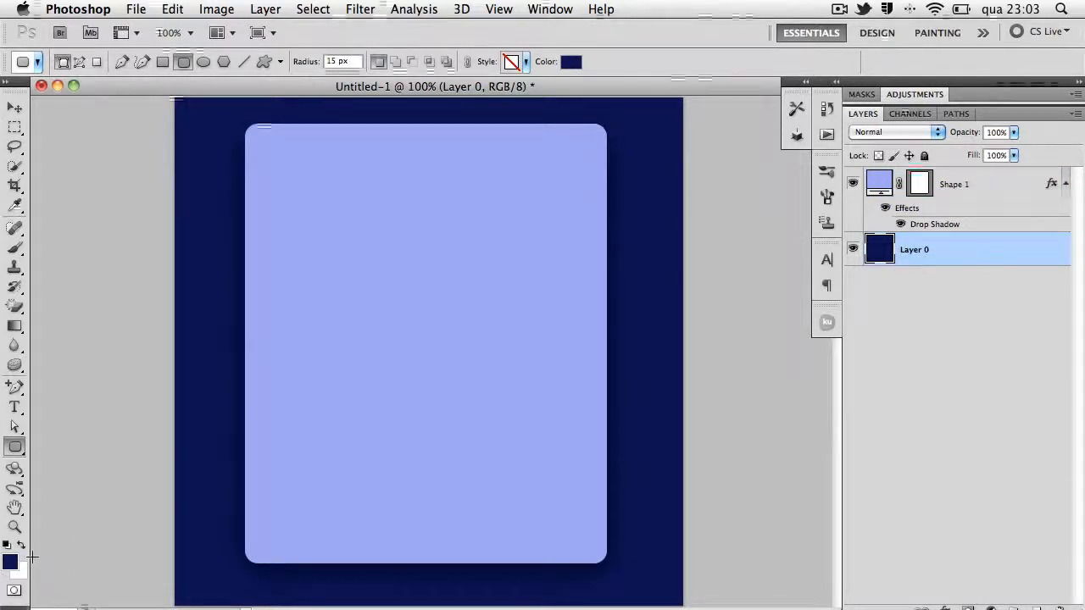
pyautogui.press('d')
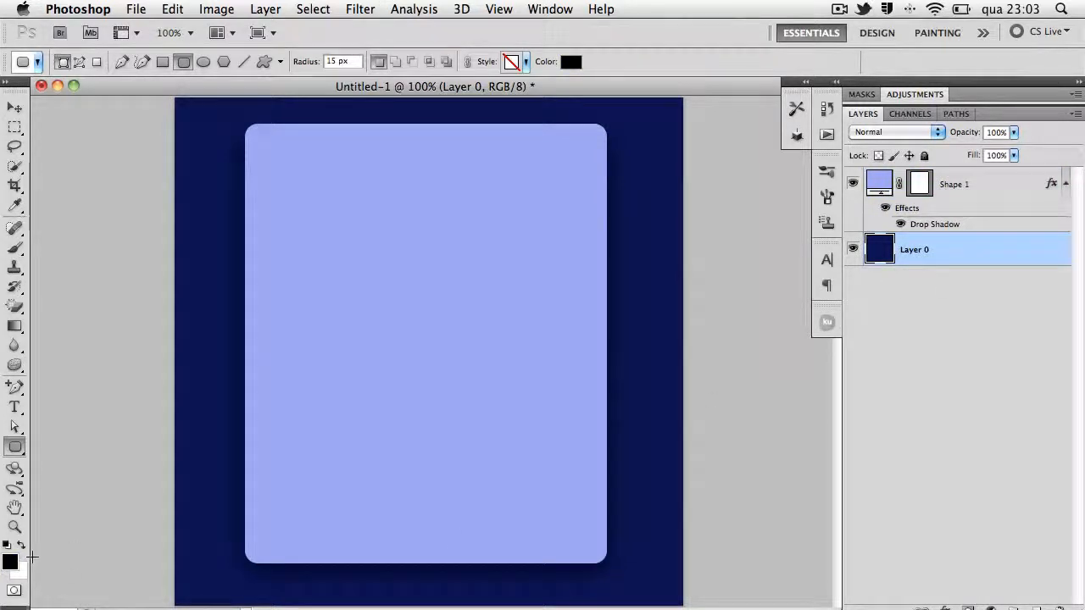
pyautogui.press('x')
pyautogui.hotkey('alt', 'Delete')
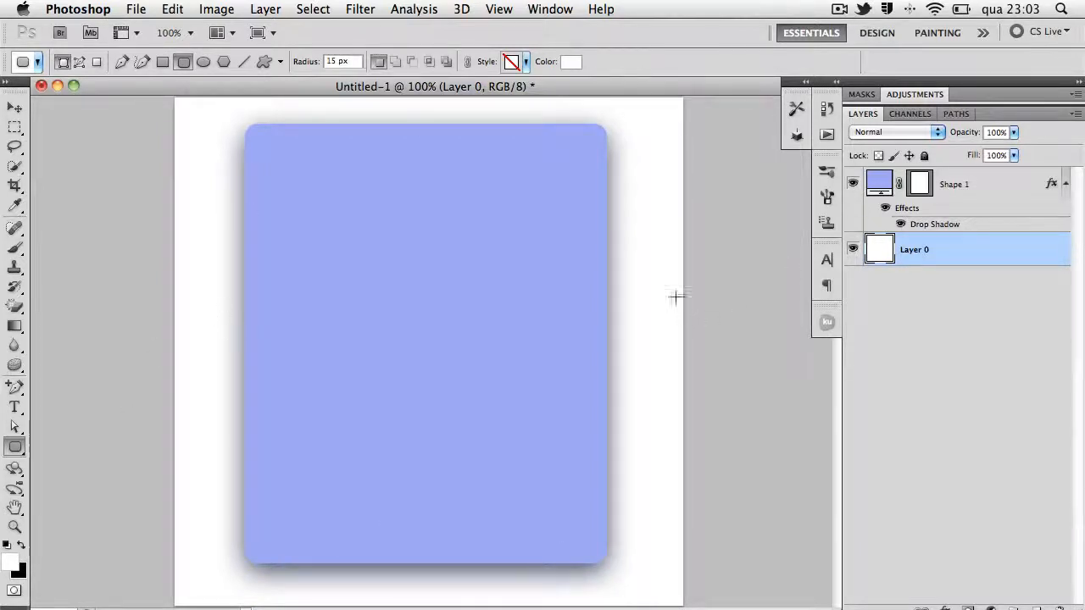
# Adjust Shape 1's drop shadow to 80% opacity, 3 px distance, 2% spread and 32 px size, with an anti-aliased contour.
pyautogui.doubleClick(966, 224)
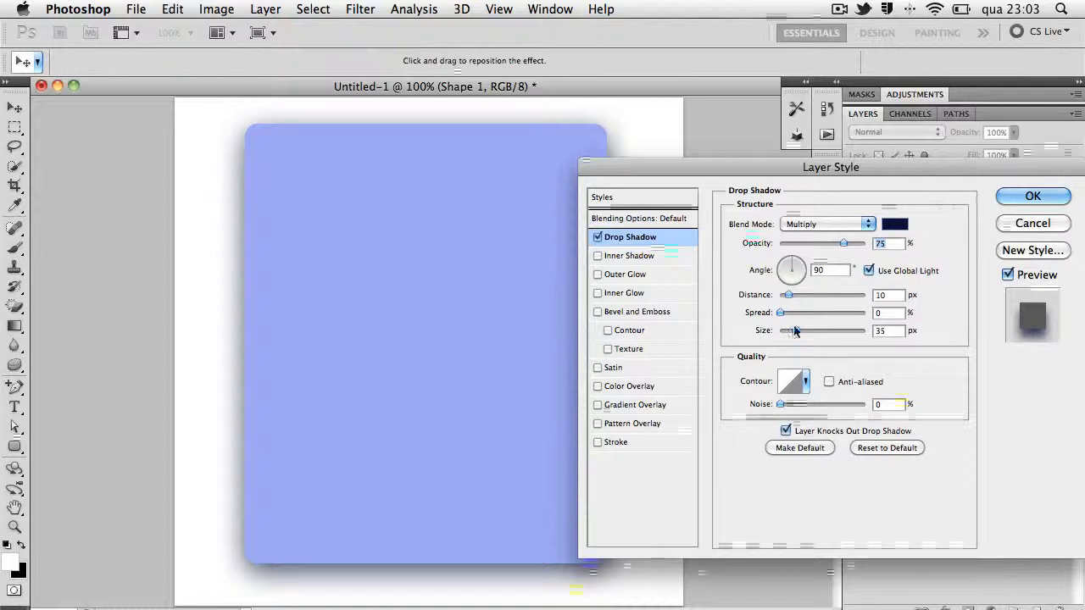
pyautogui.moveTo(780, 313); pyautogui.dragTo(792, 334)
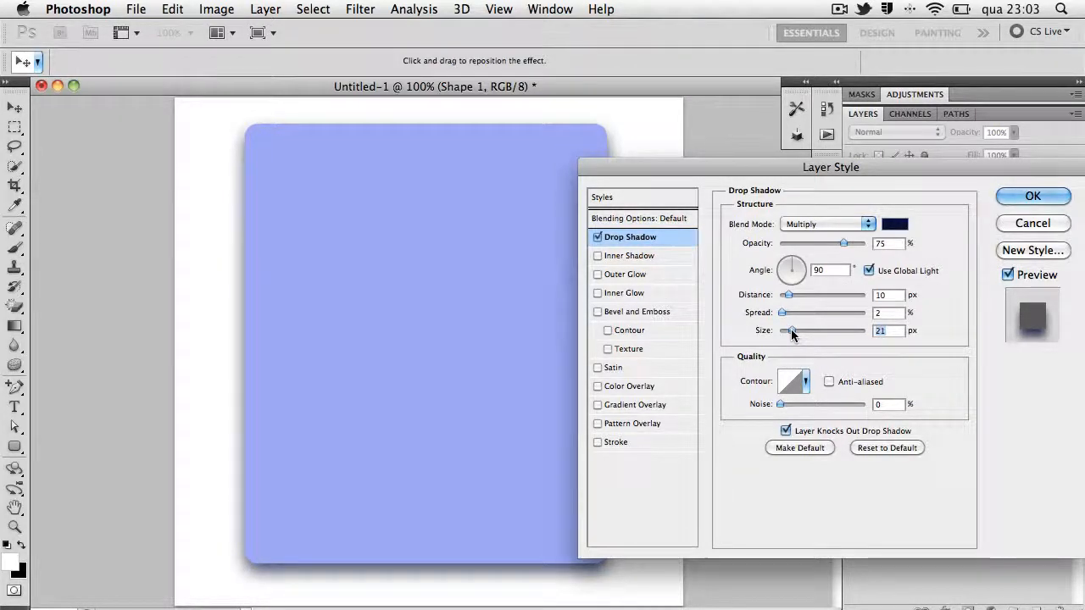
pyautogui.moveTo(787, 331); pyautogui.dragTo(795, 335)
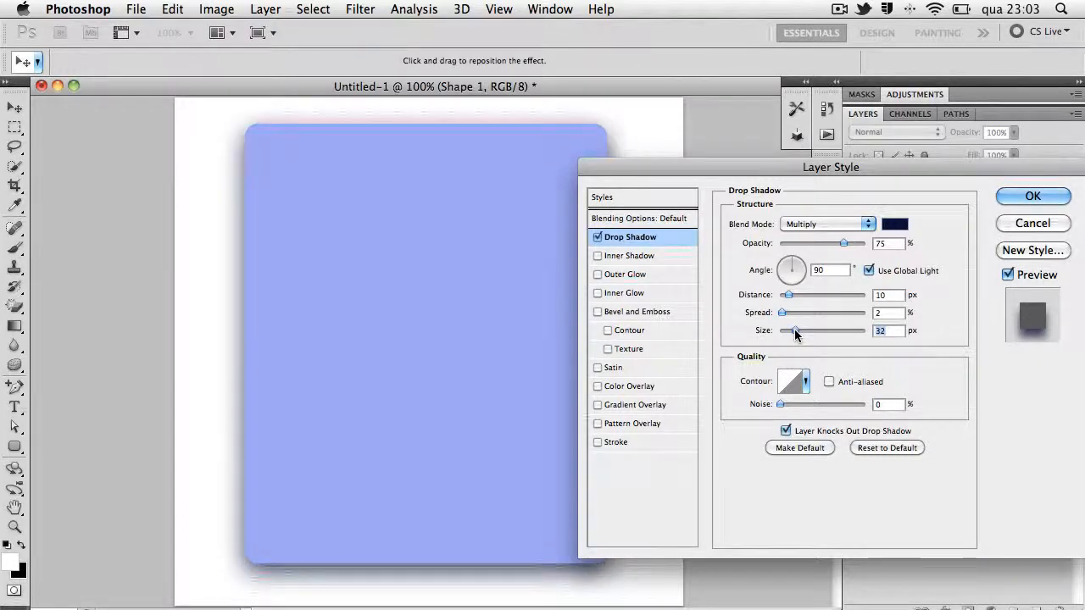
pyautogui.moveTo(767, 170)
pyautogui.mouseDown()
pyautogui.moveTo(978, 203)
pyautogui.moveTo(778, 179)
pyautogui.mouseUp()
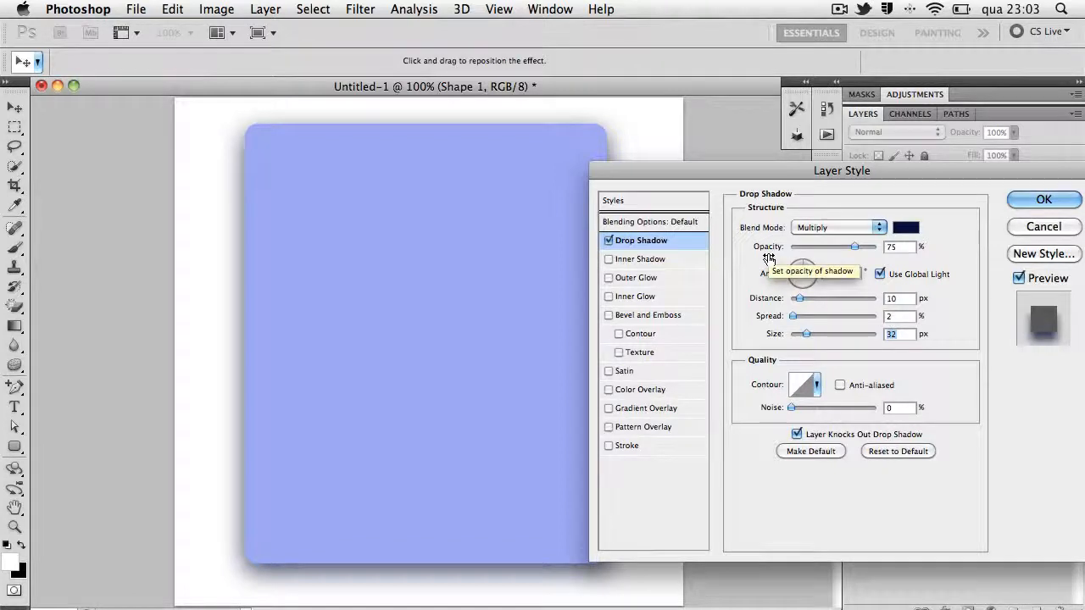
pyautogui.moveTo(800, 299); pyautogui.dragTo(793, 303)
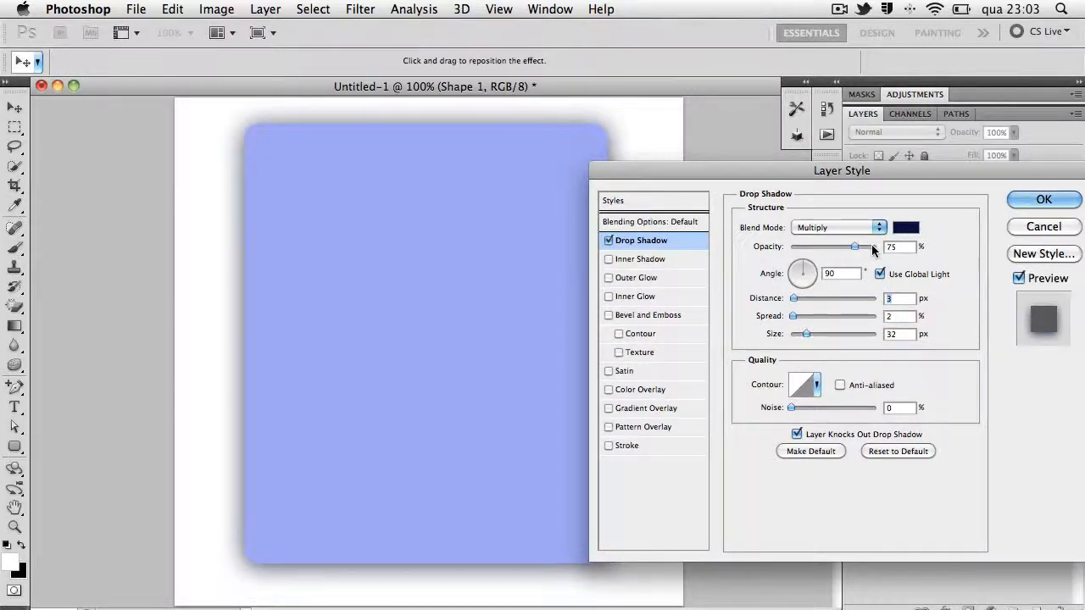
pyautogui.moveTo(853, 245); pyautogui.dragTo(858, 248)
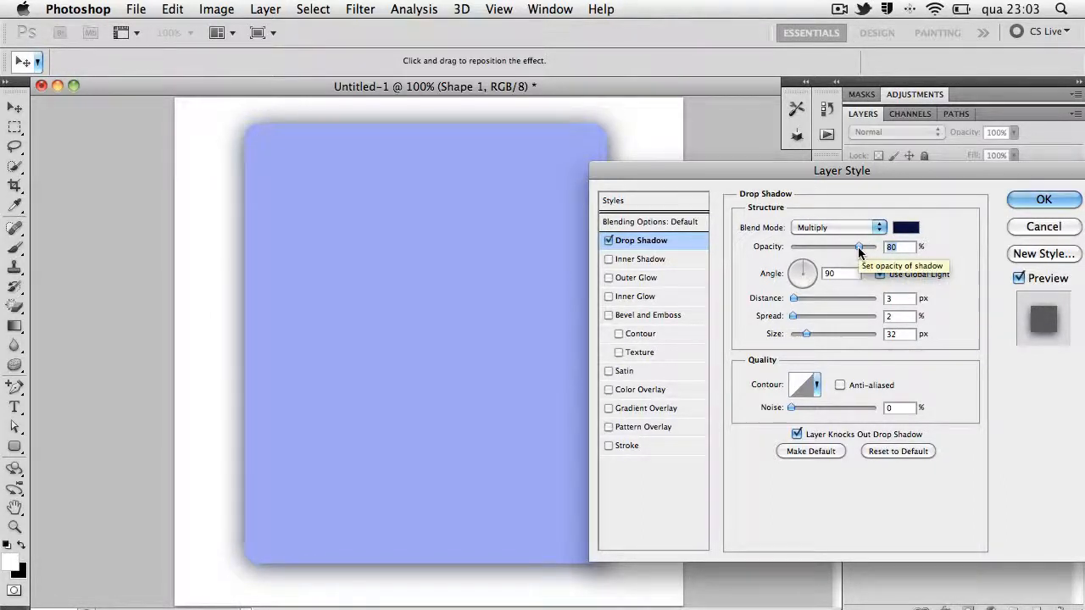
pyautogui.click(839, 386)
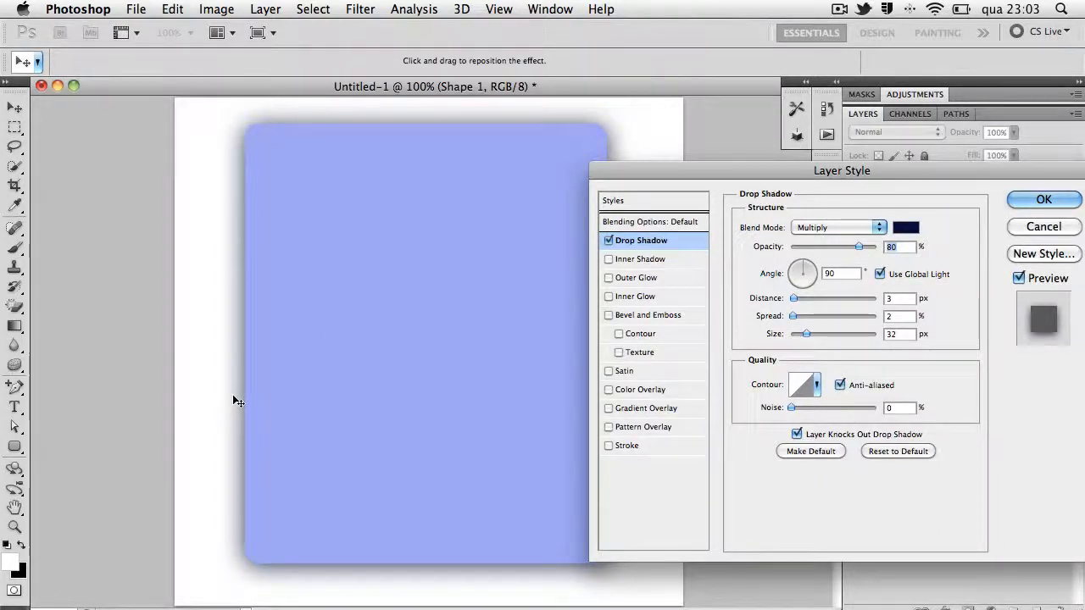
pyautogui.click(1042, 199)
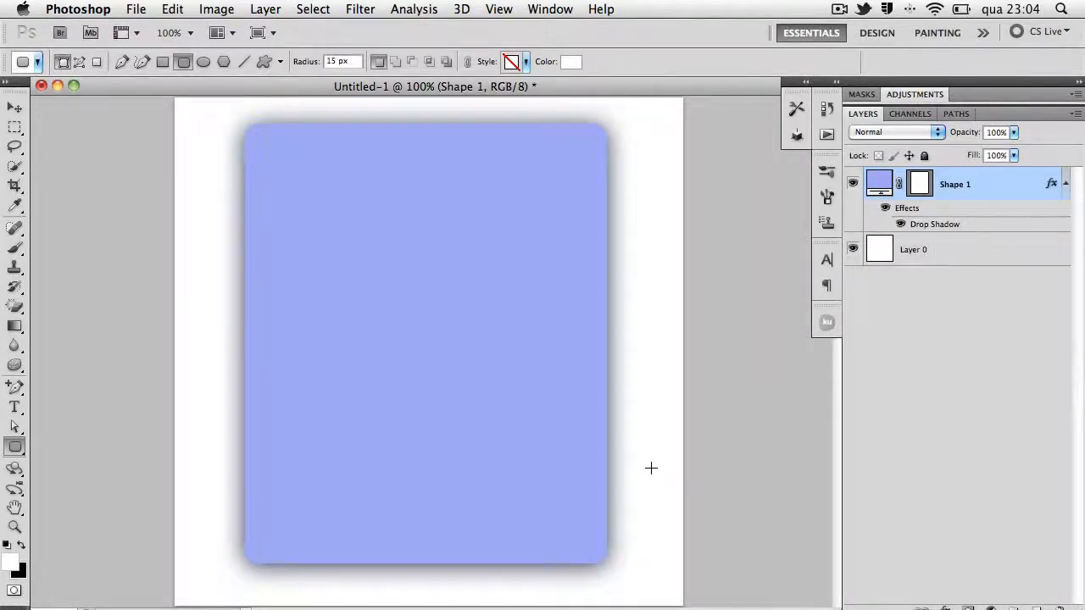
# Convert Shape 1's drop shadow effect into a separate layer with Create Layer, accepting that some aspects cannot be reproduced.
pyautogui.rightClick(922, 209)
pyautogui.click(920, 211)
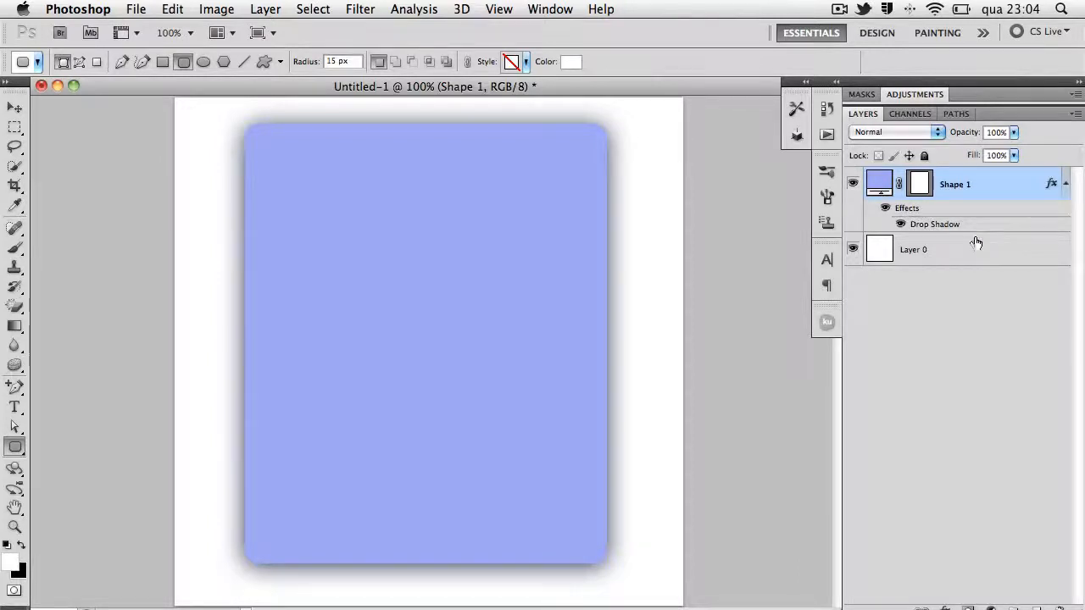
pyautogui.rightClick(920, 211)
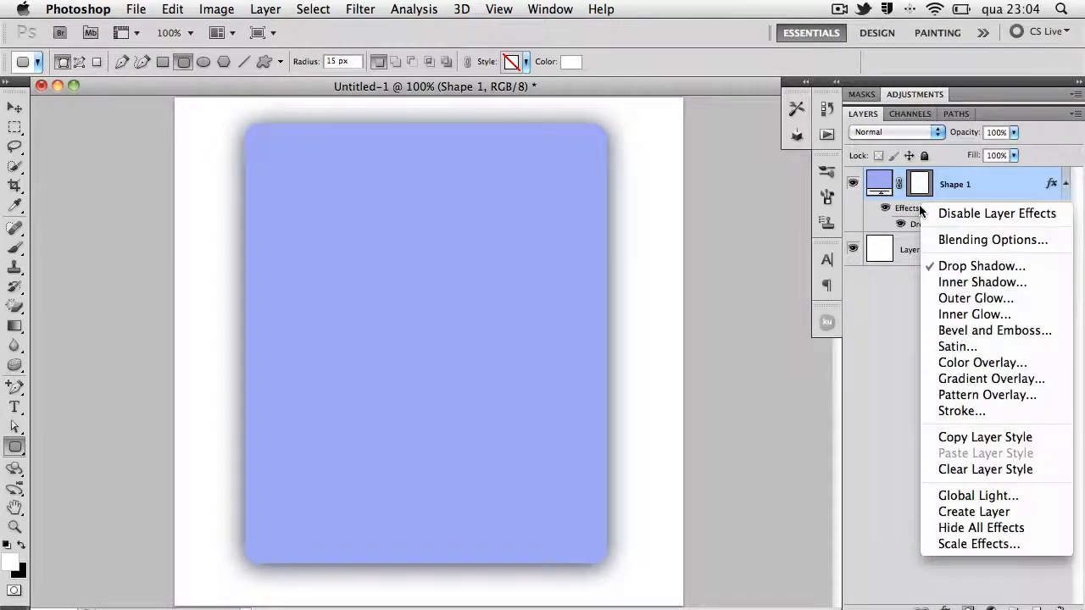
pyautogui.click(1000, 514)
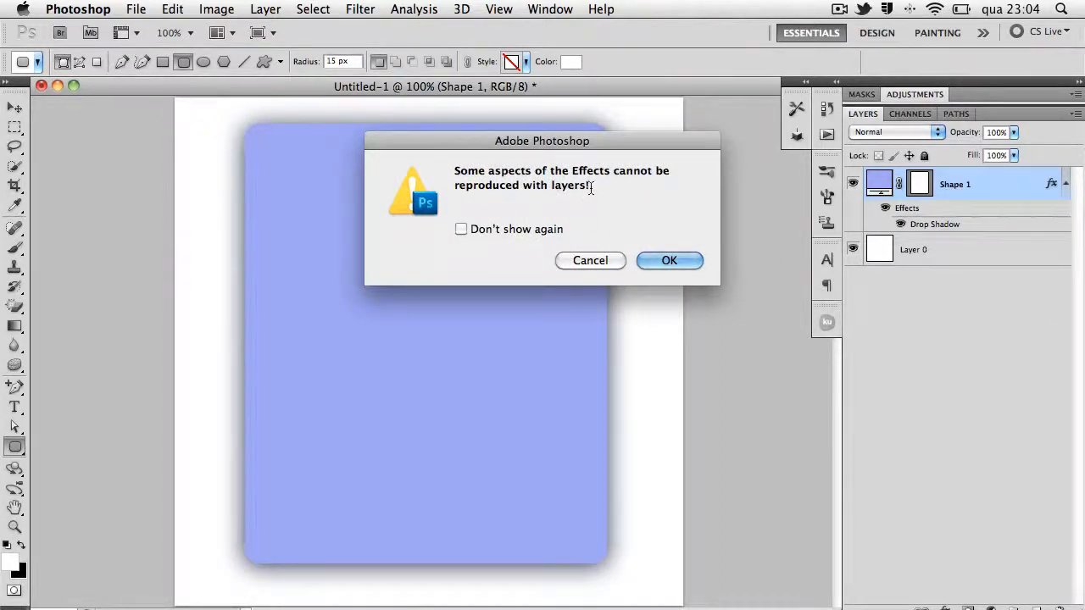
pyautogui.click(659, 257)
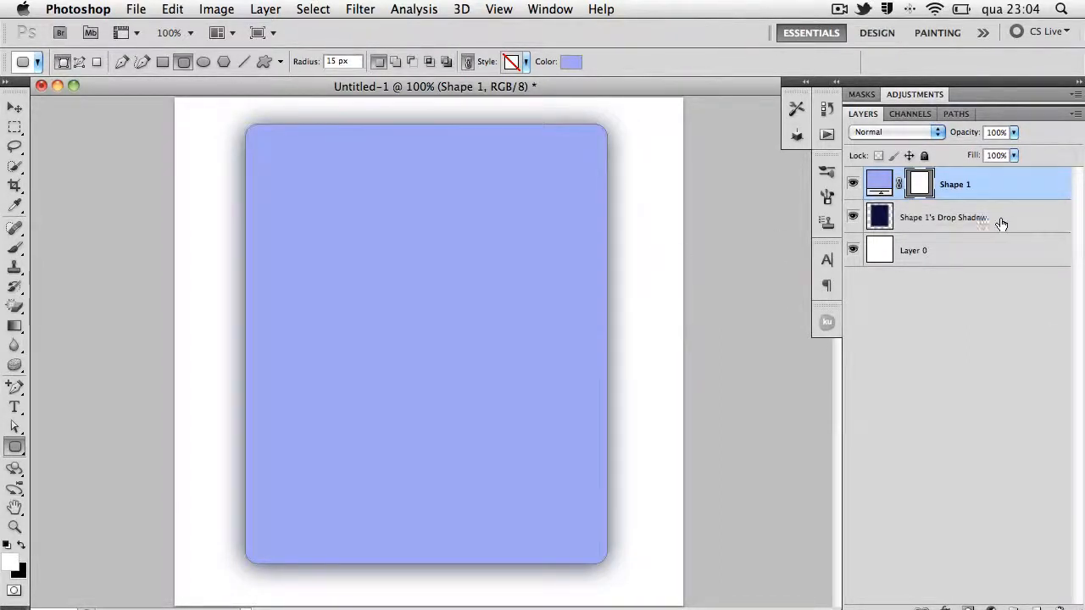
# Check the separated drop shadow layer by hiding and reshowing it, and add a layer mask to it.
pyautogui.click(942, 219)
pyautogui.click(940, 184)
pyautogui.click(938, 220)
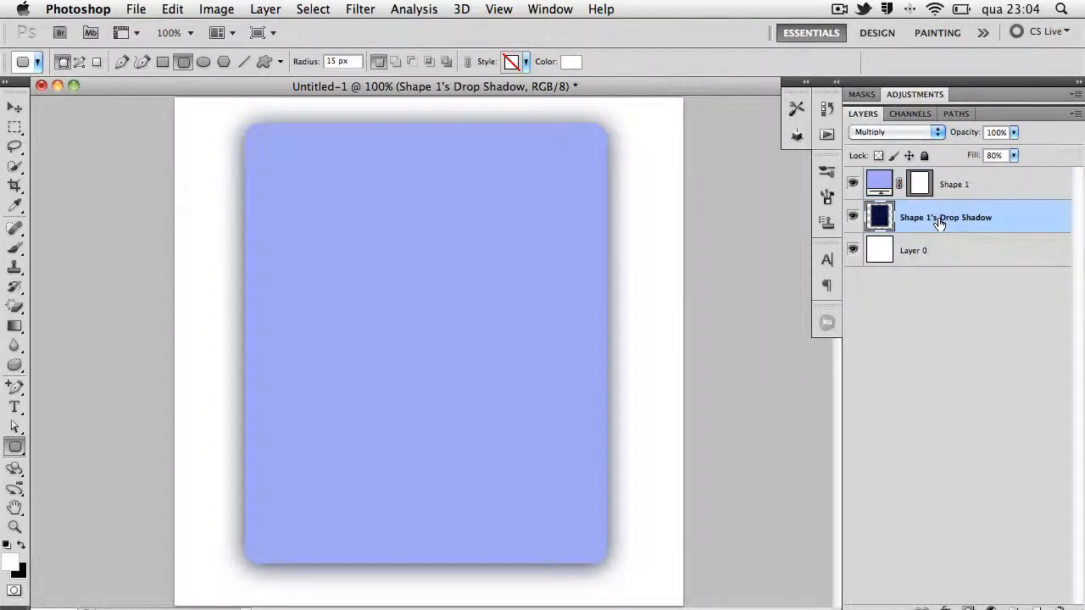
pyautogui.click(944, 185)
pyautogui.click(945, 216)
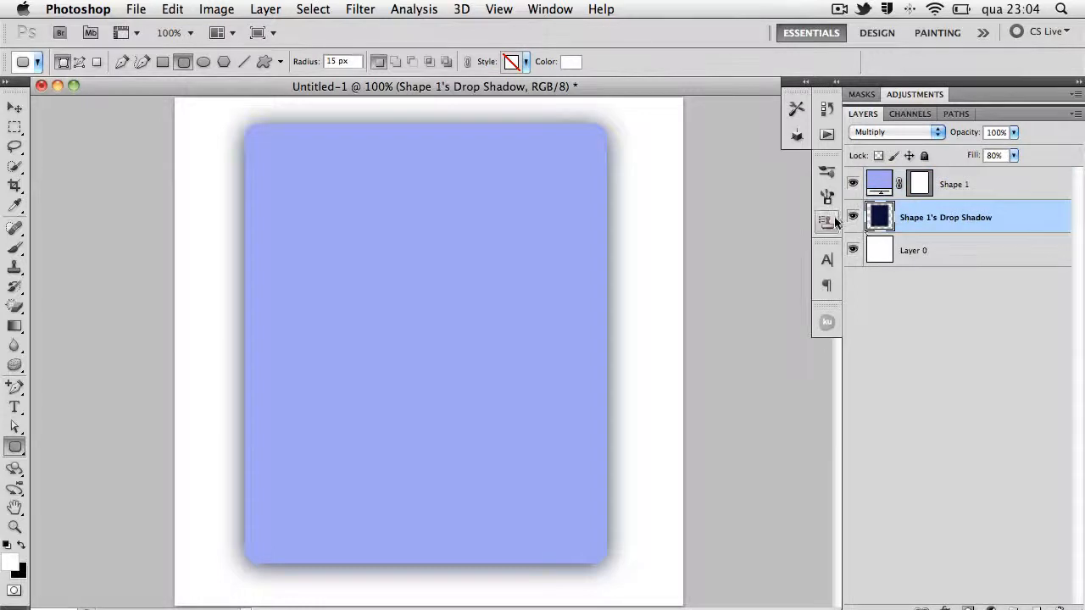
pyautogui.click(852, 217)
pyautogui.click(852, 217)
pyautogui.click(967, 608)
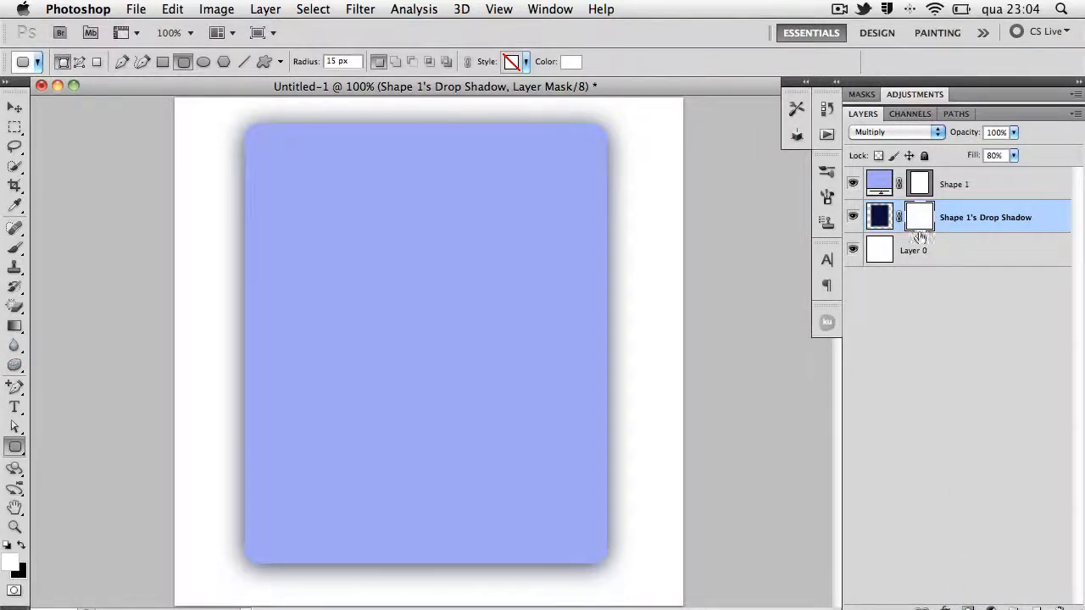
# Draw a white-to-black radial gradient on the shadow's mask from the panel's centre downward, and check it with Shape 1 temporarily hidden.
pyautogui.moveTo(15, 326); pyautogui.dragTo(81, 323)
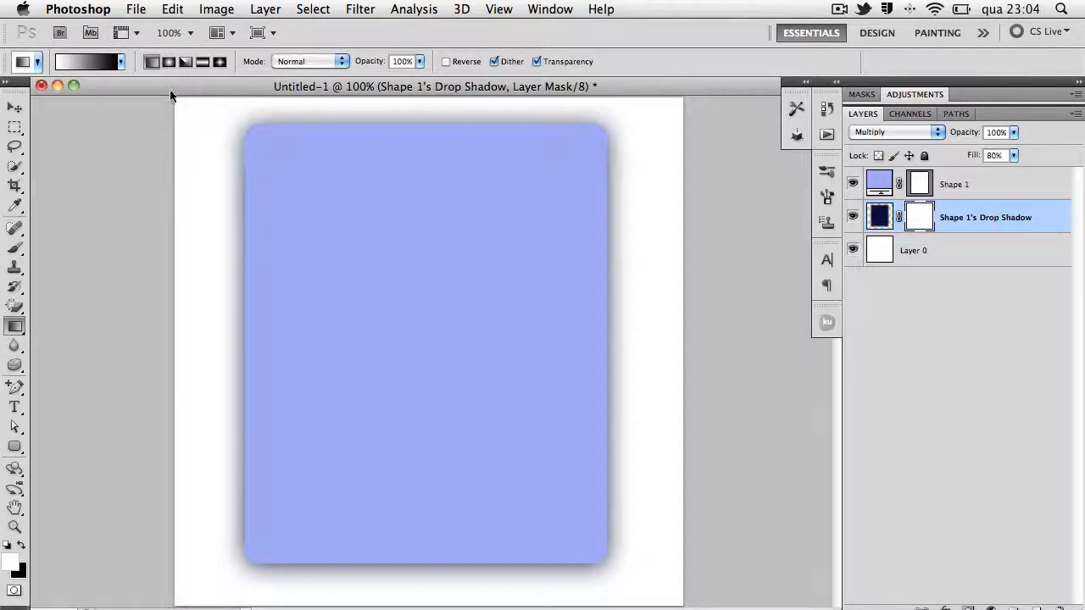
pyautogui.click(153, 61)
pyautogui.moveTo(427, 306); pyautogui.dragTo(431, 520)
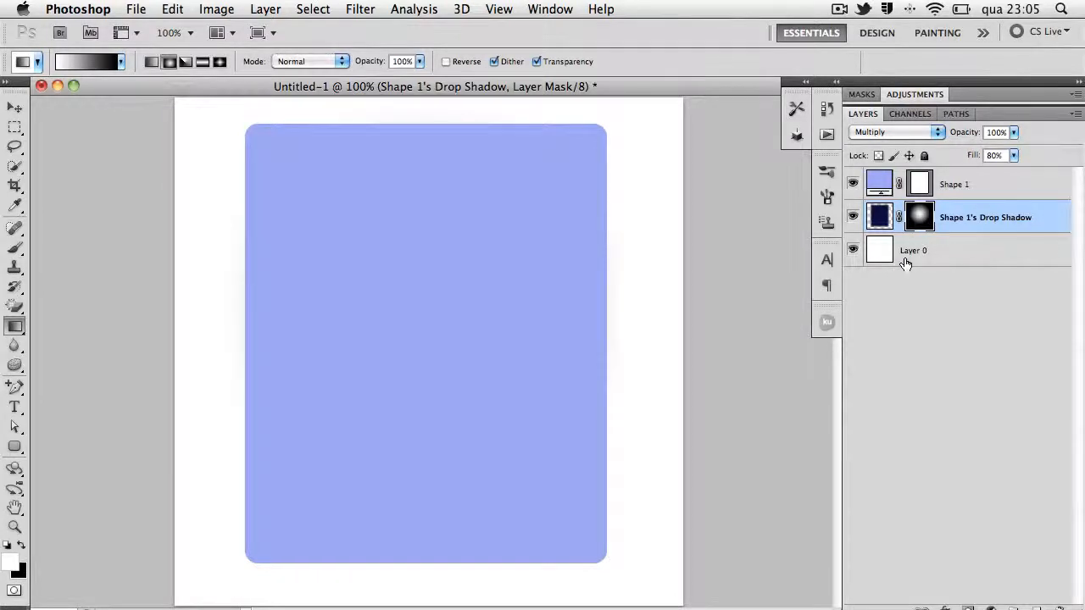
pyautogui.click(854, 184)
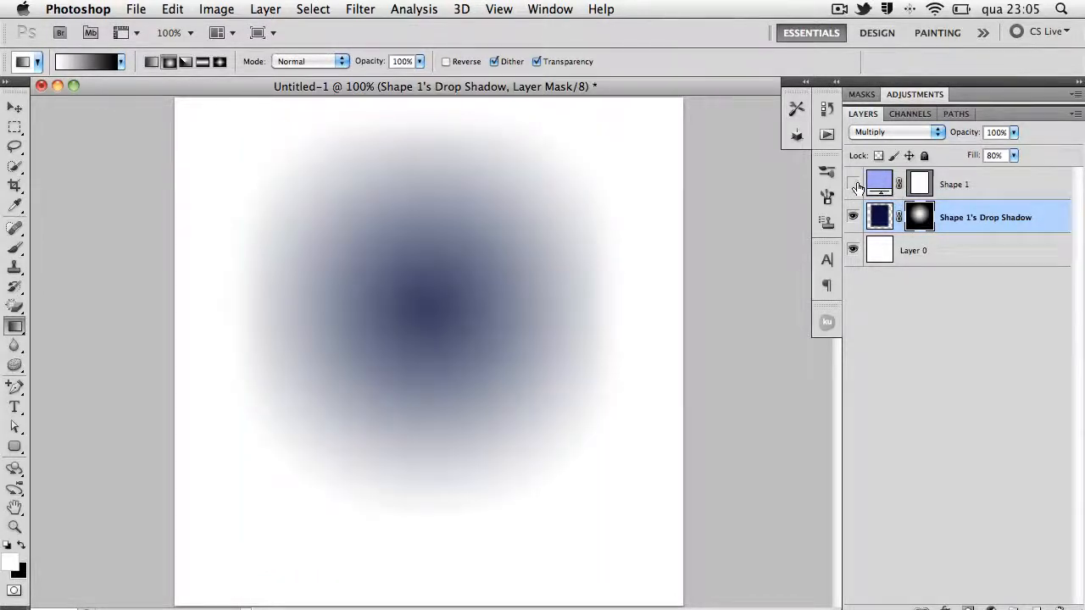
pyautogui.click(854, 184)
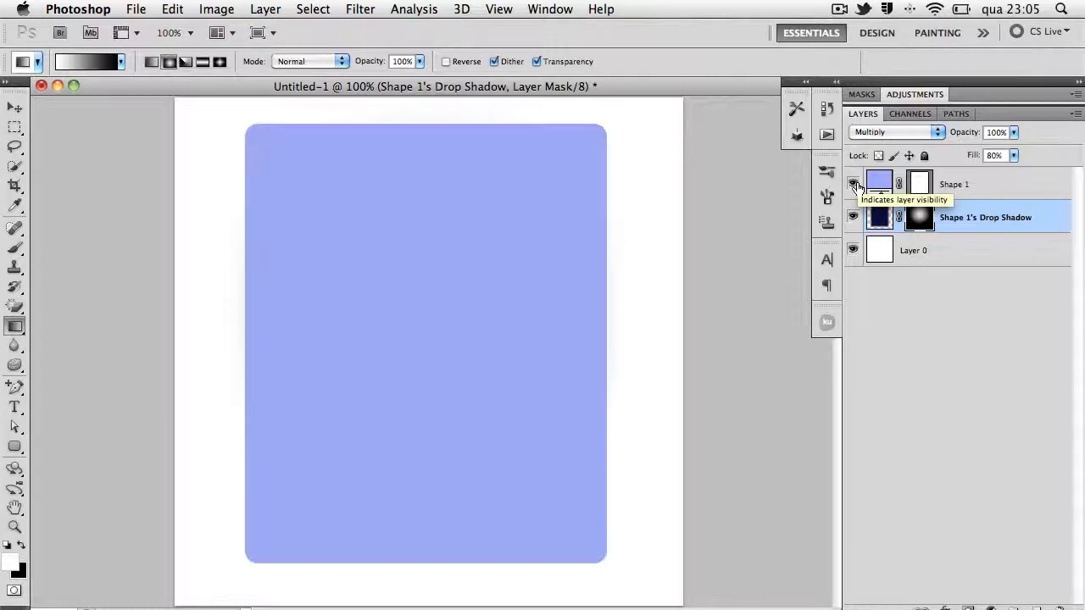
# Redraw the shadow's mask with white-to-black reflected gradients of different lengths, running vertically down from near the panel's centre.
pyautogui.click(203, 65)
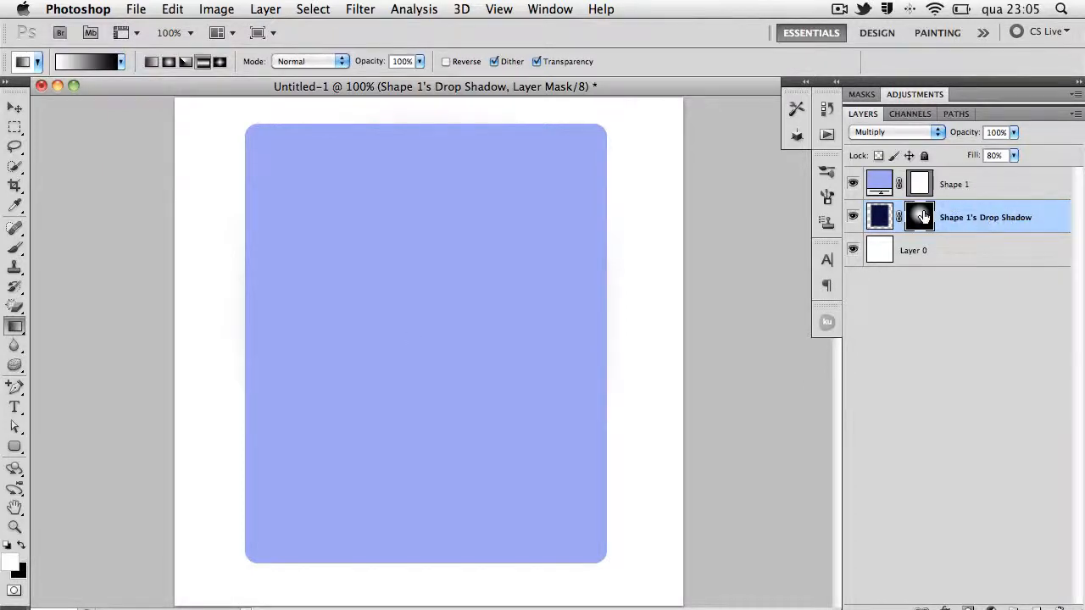
pyautogui.moveTo(422, 306); pyautogui.dragTo(423, 474)
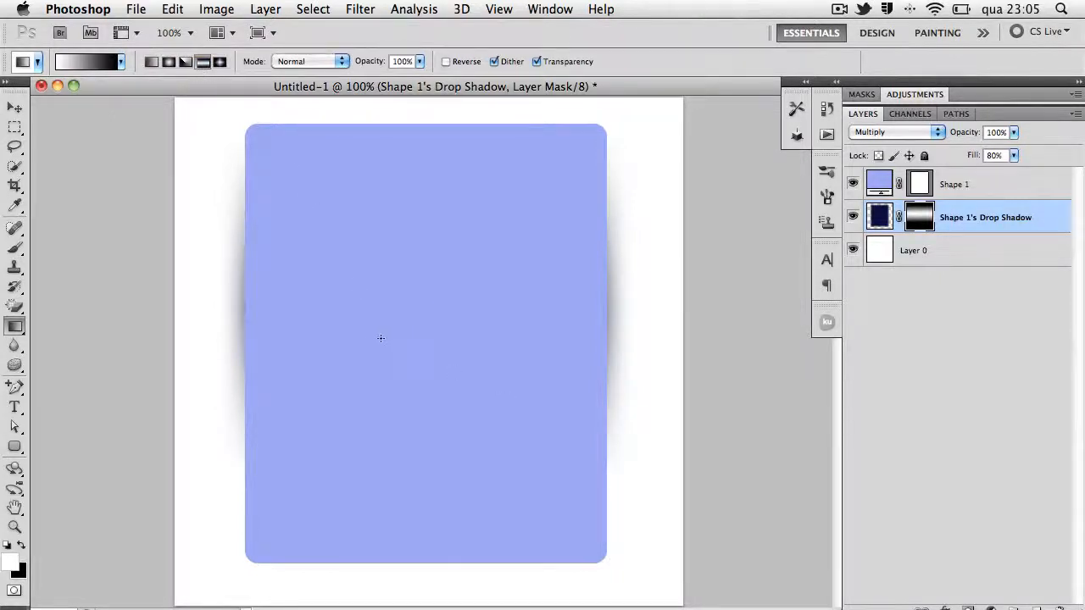
pyautogui.moveTo(429, 318); pyautogui.dragTo(429, 415)
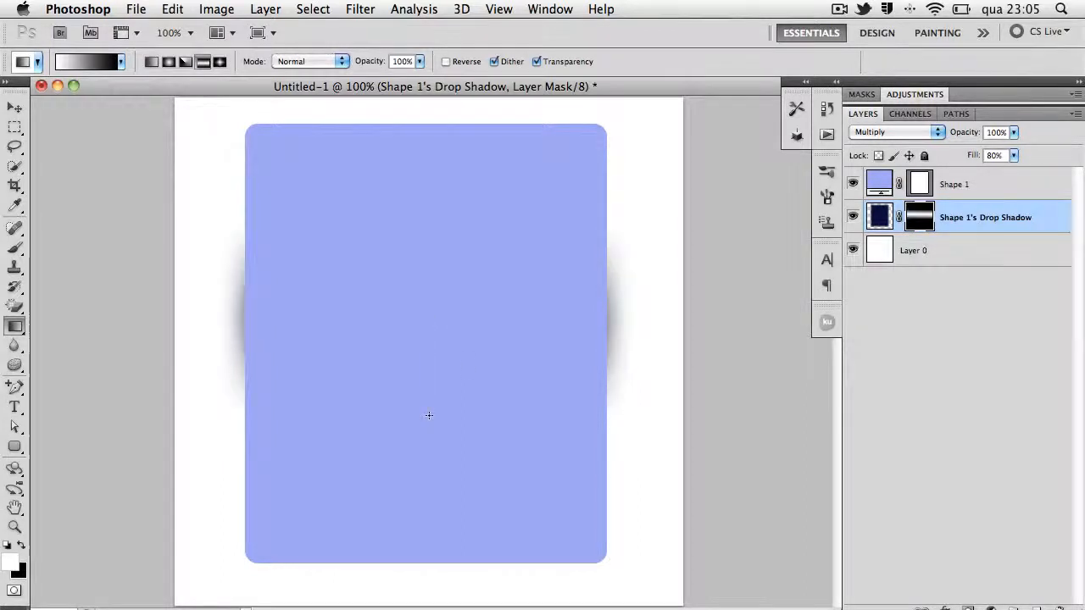
pyautogui.moveTo(424, 320); pyautogui.dragTo(423, 463)
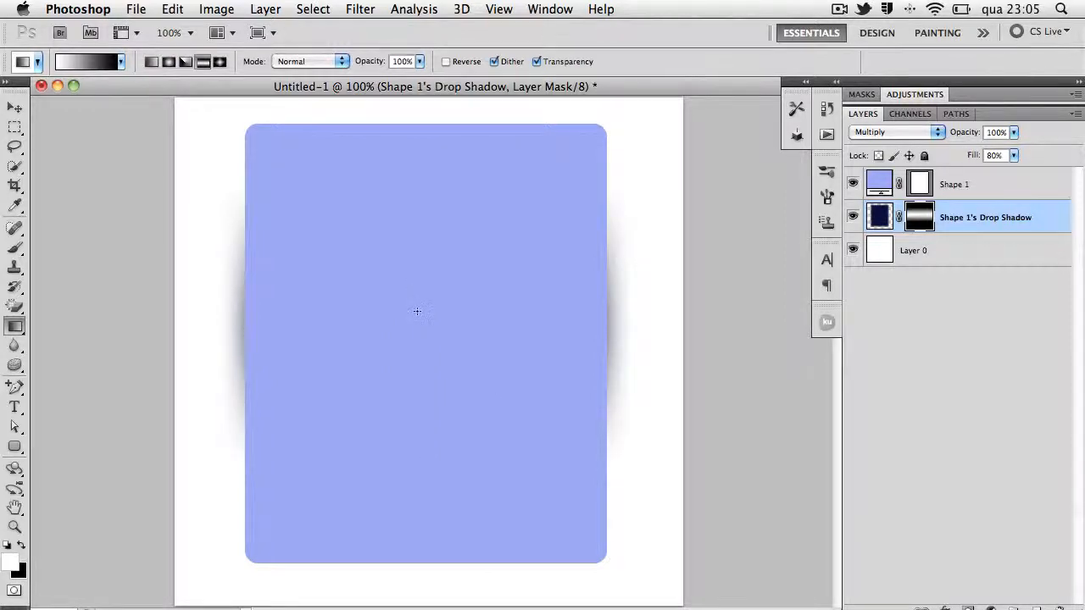
pyautogui.moveTo(417, 311); pyautogui.dragTo(417, 503)
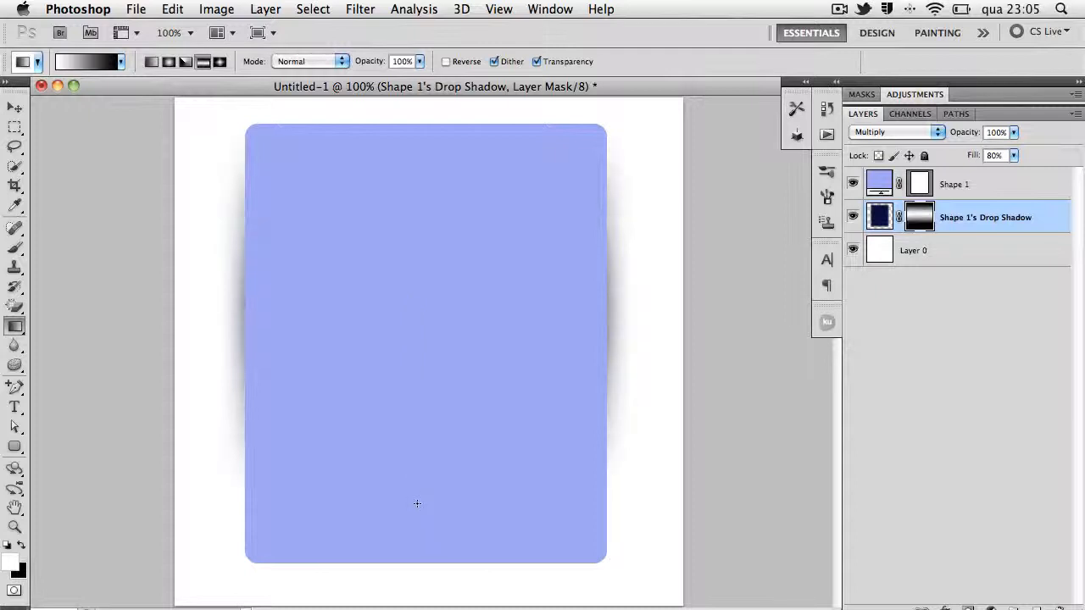
# Try several linear gradients on the shadow's mask, ending with white-to-black drawn upward from near the panel's lower edge to just below its centre.
pyautogui.click(964, 222)
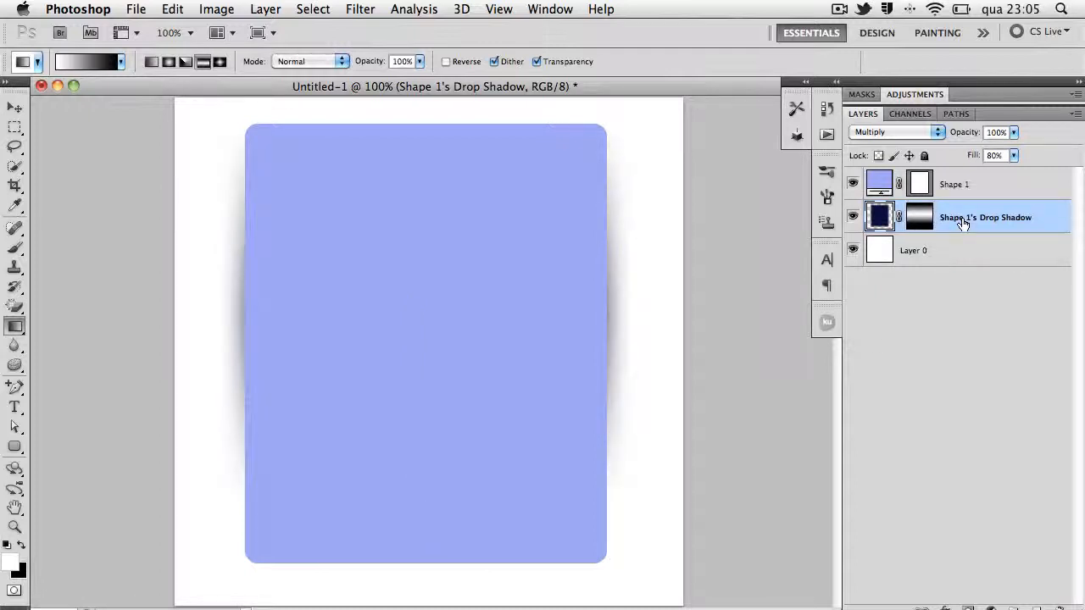
pyautogui.click(920, 222)
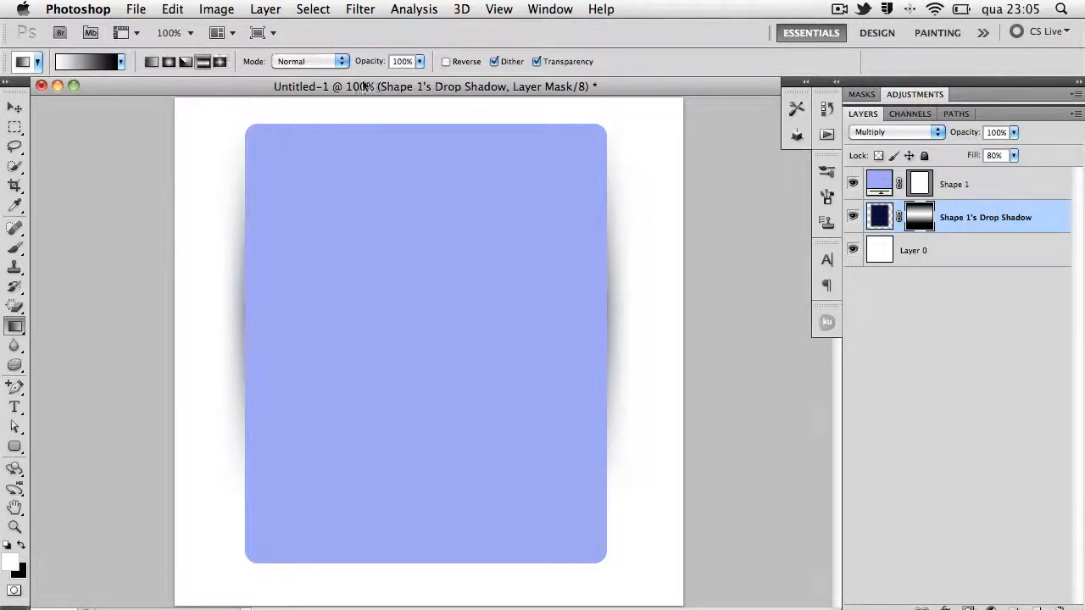
pyautogui.click(149, 64)
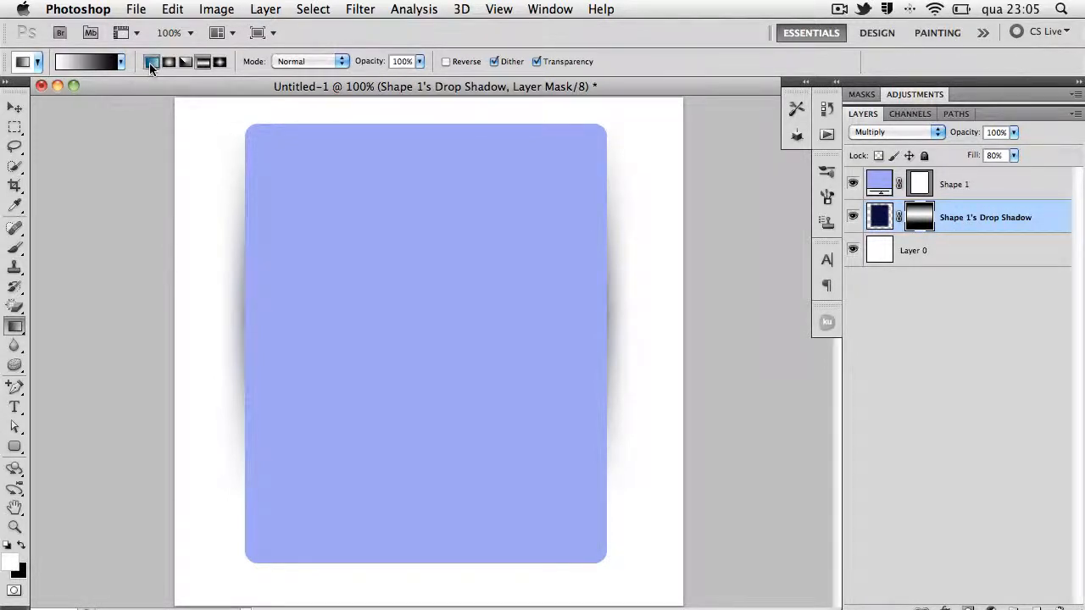
pyautogui.moveTo(419, 321); pyautogui.dragTo(425, 545)
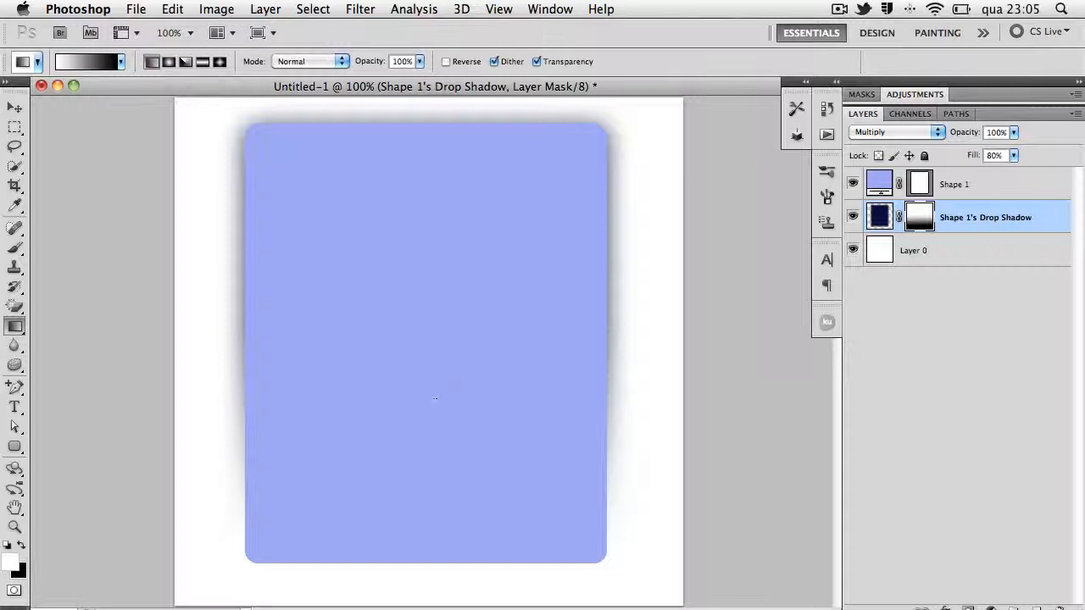
pyautogui.moveTo(432, 346); pyautogui.dragTo(432, 174)
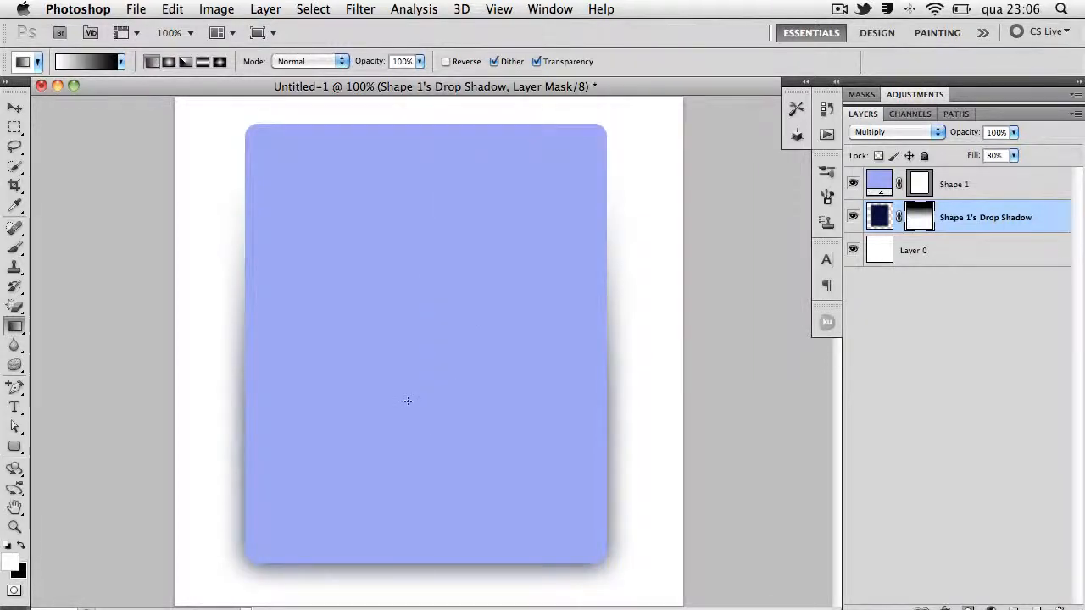
pyautogui.moveTo(413, 442); pyautogui.dragTo(410, 374)
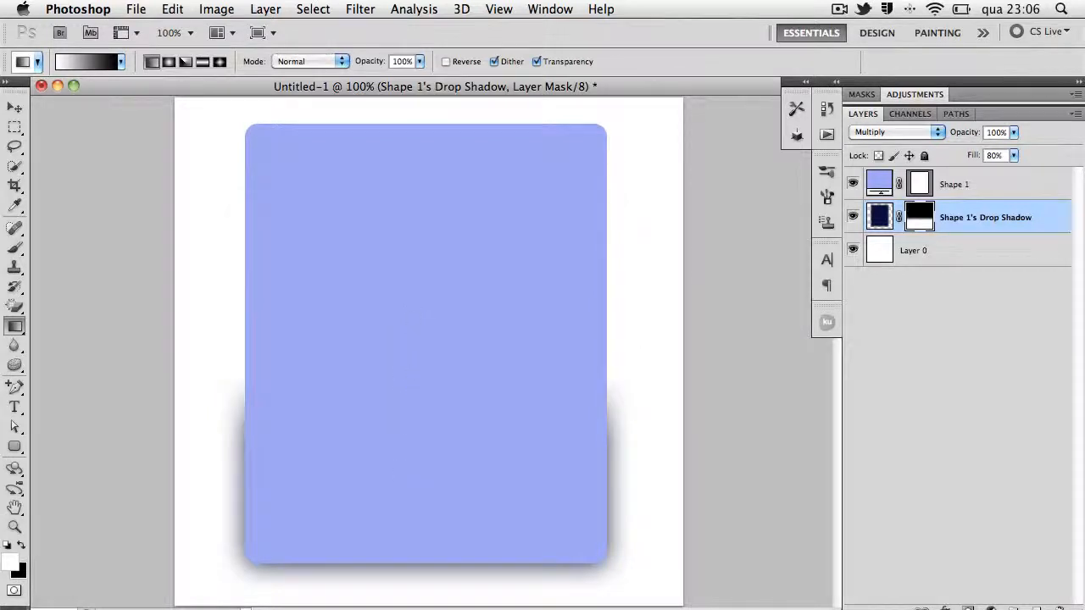
pyautogui.moveTo(427, 496); pyautogui.dragTo(431, 134)
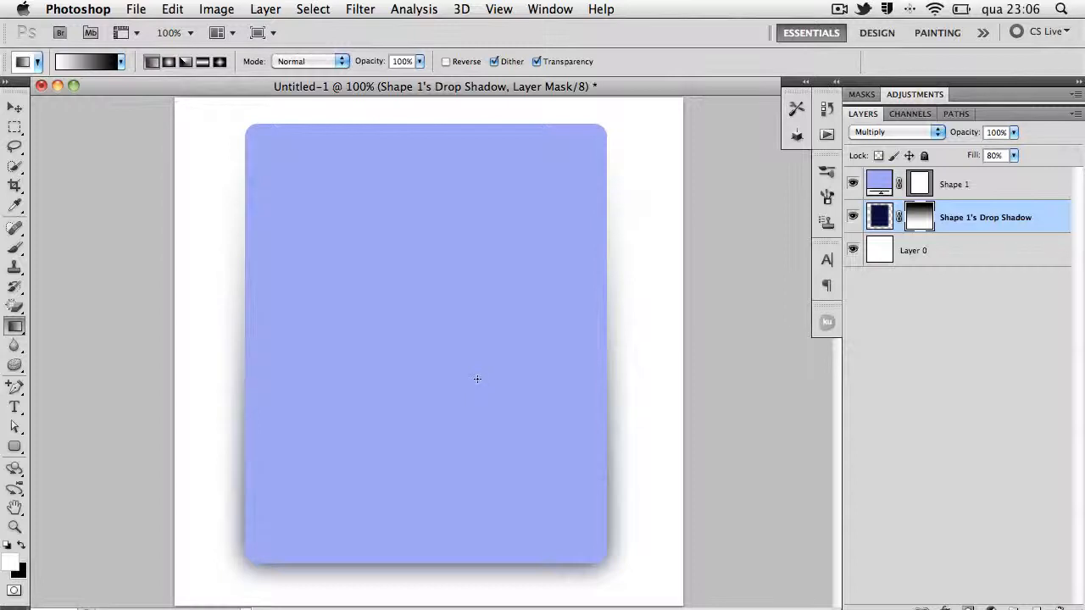
pyautogui.moveTo(435, 520); pyautogui.dragTo(432, 362)
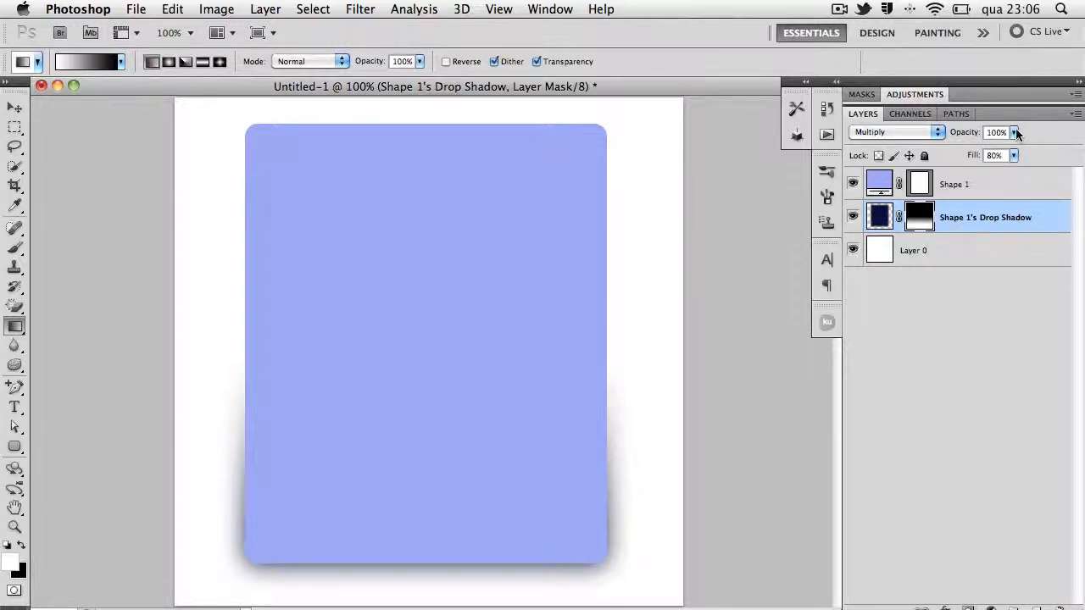
# Try lowering the drop shadow layer's opacity to 55% and return it to 100%.
pyautogui.moveTo(1015, 133); pyautogui.dragTo(993, 150)
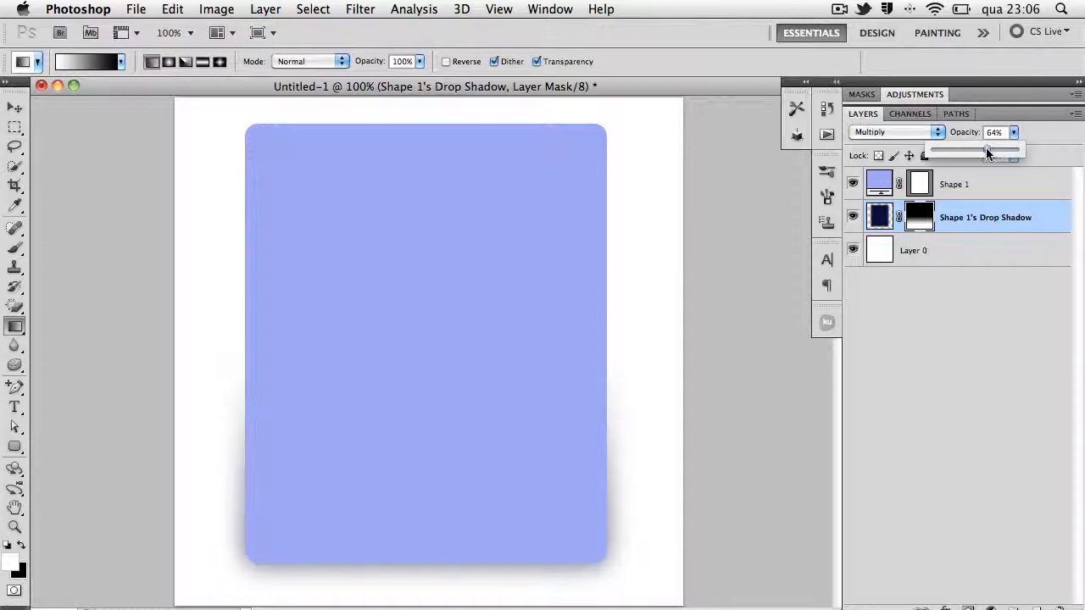
pyautogui.moveTo(985, 148); pyautogui.dragTo(980, 187)
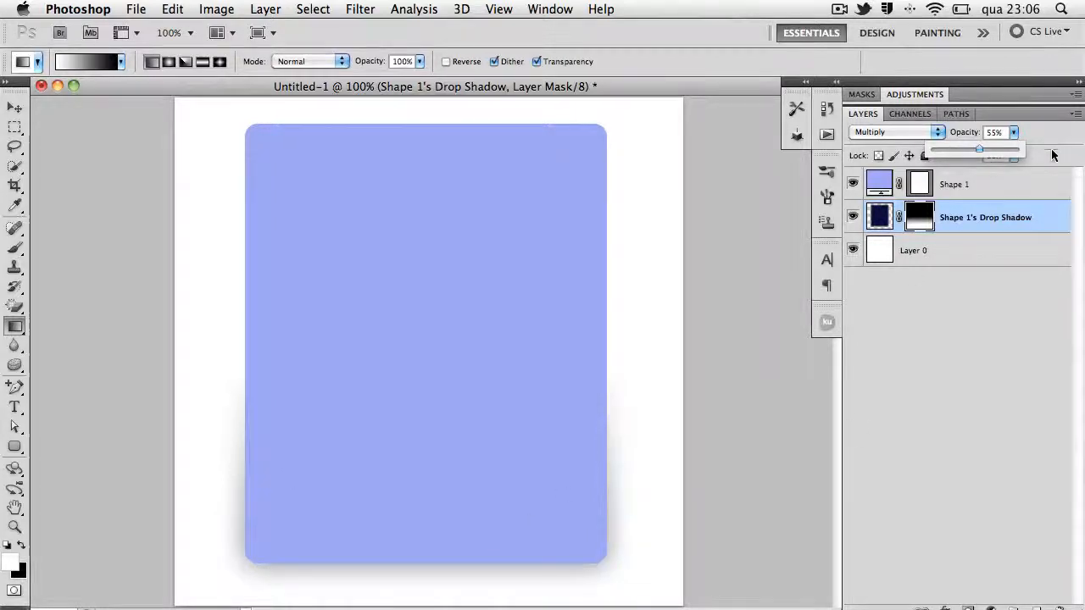
pyautogui.moveTo(978, 148); pyautogui.dragTo(1030, 153)
pyautogui.click(976, 220)
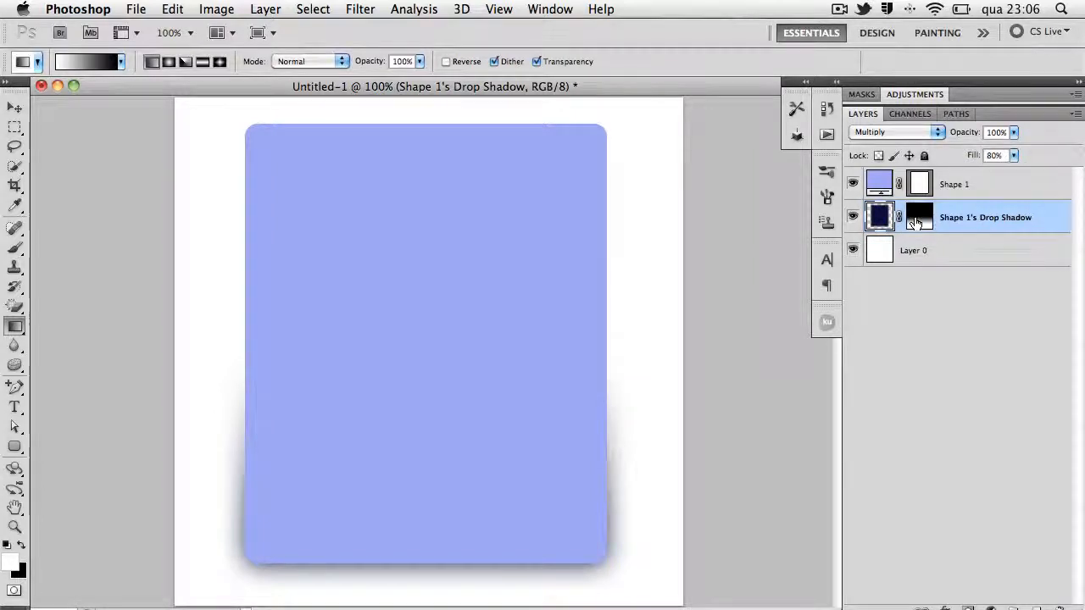
pyautogui.click(919, 217)
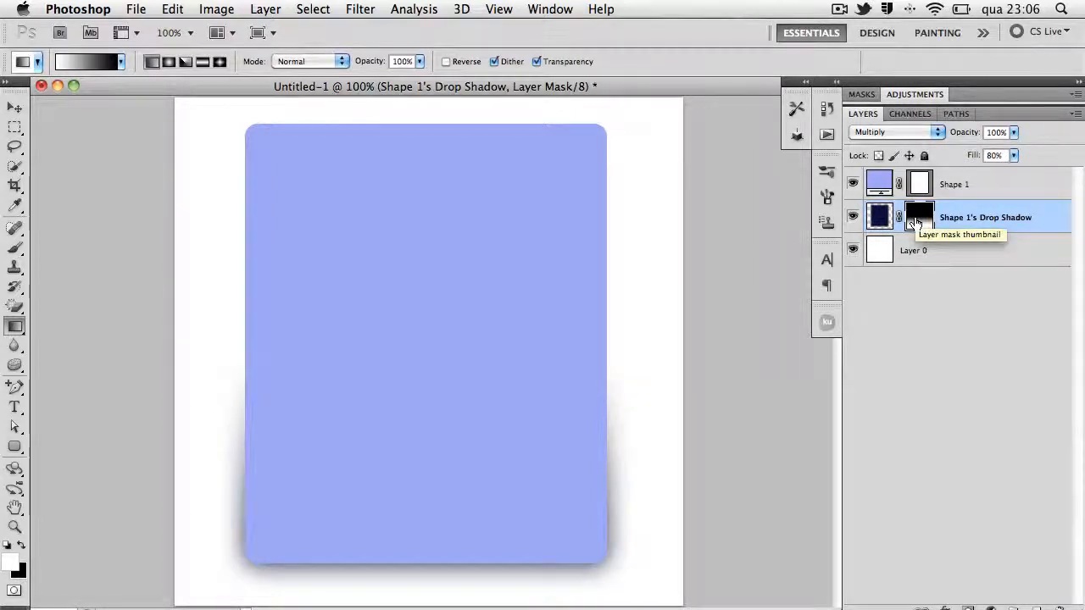
pyautogui.click(963, 184)
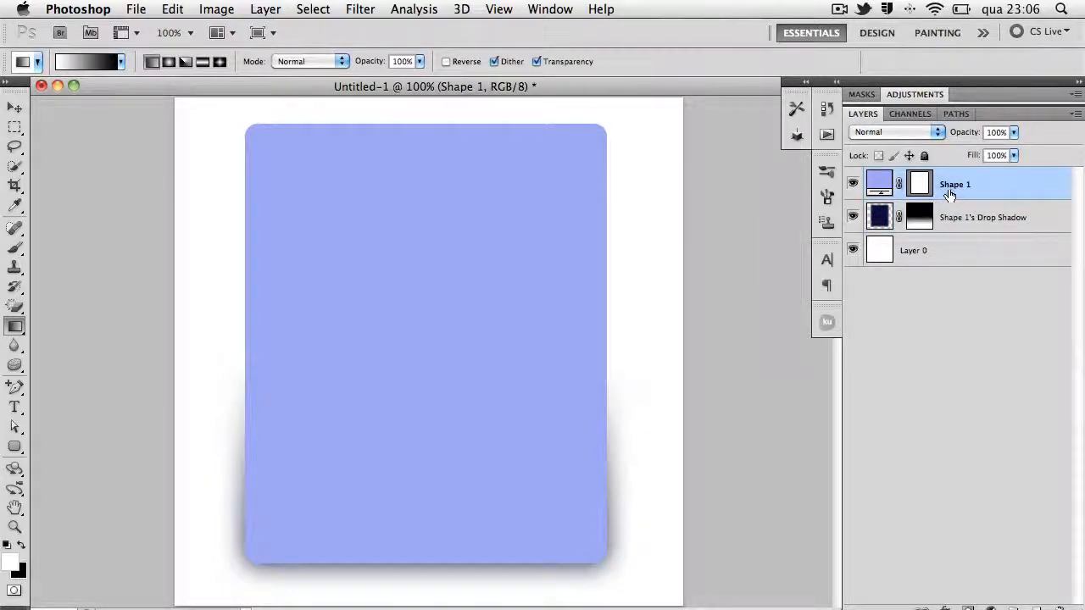
pyautogui.click(966, 217)
pyautogui.click(966, 187)
pyautogui.click(986, 220)
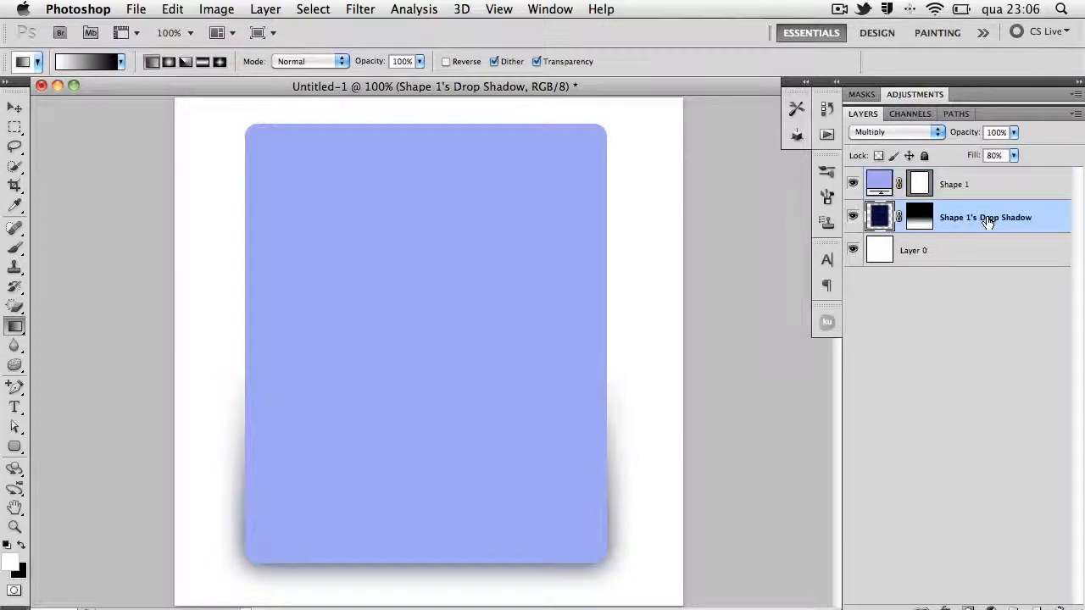
pyautogui.click(978, 186)
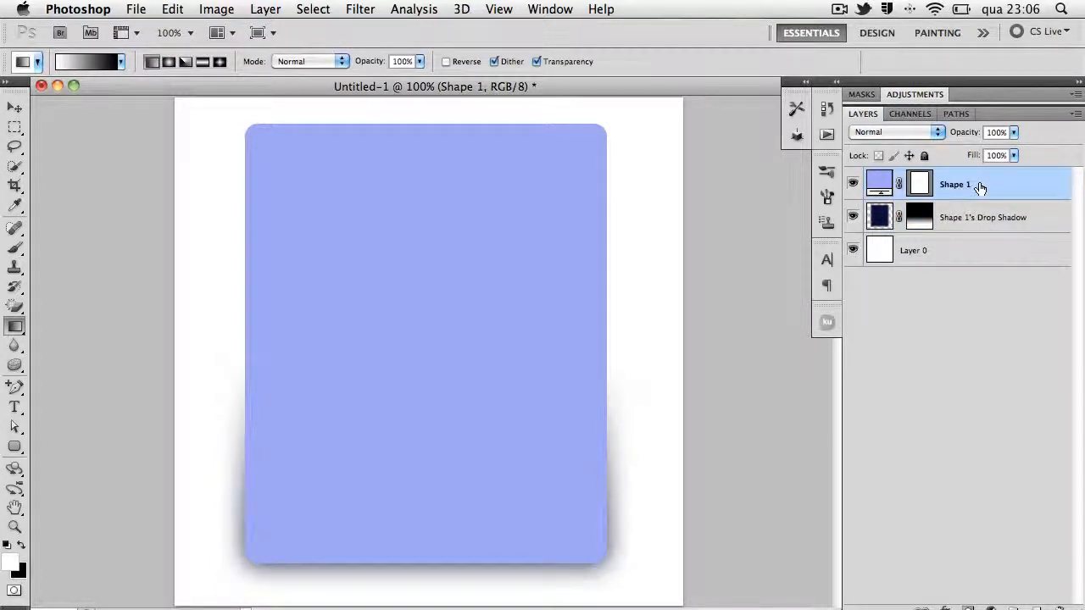